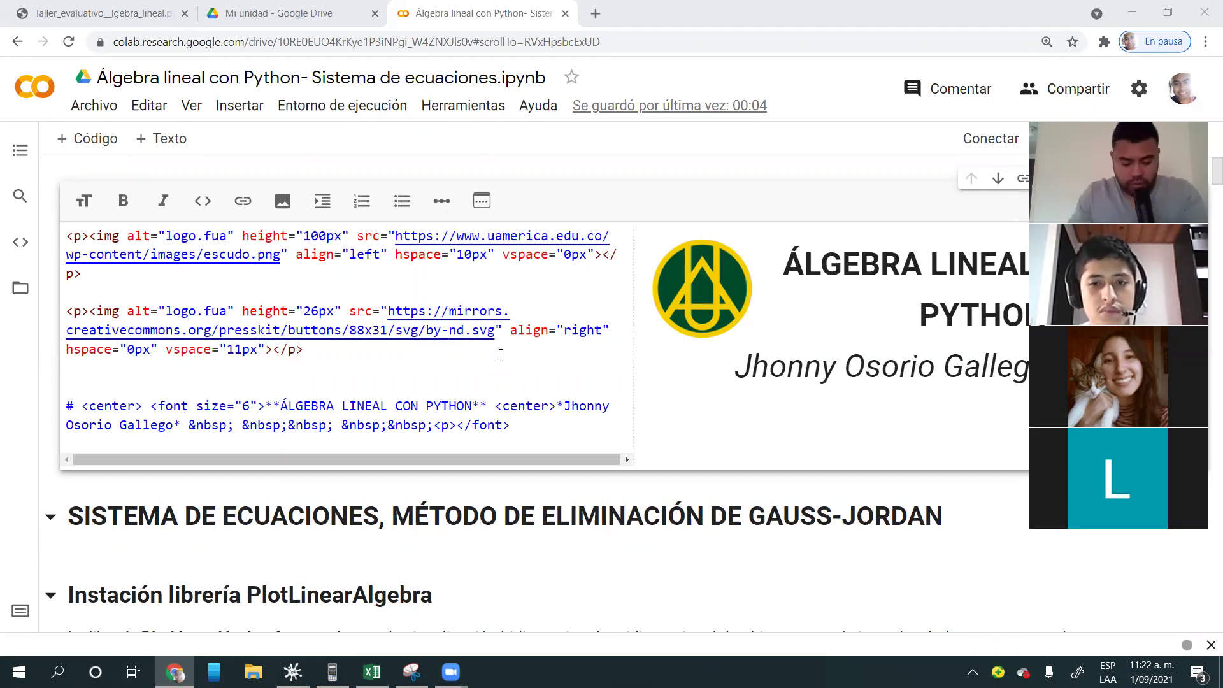
Step: Examine the course title and author line in the notebook header cell's Markdown source, and render the cell
click(285, 406)
drag(281, 406, 473, 405)
drag(563, 407, 576, 429)
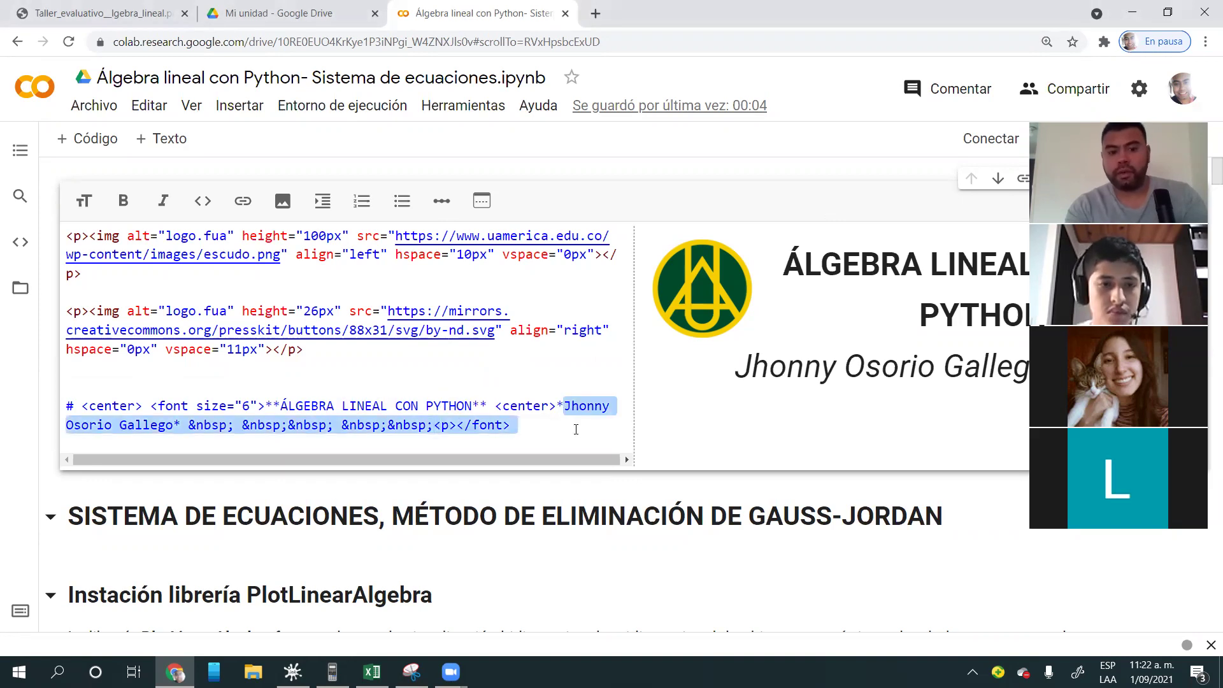
key(shift+Return)
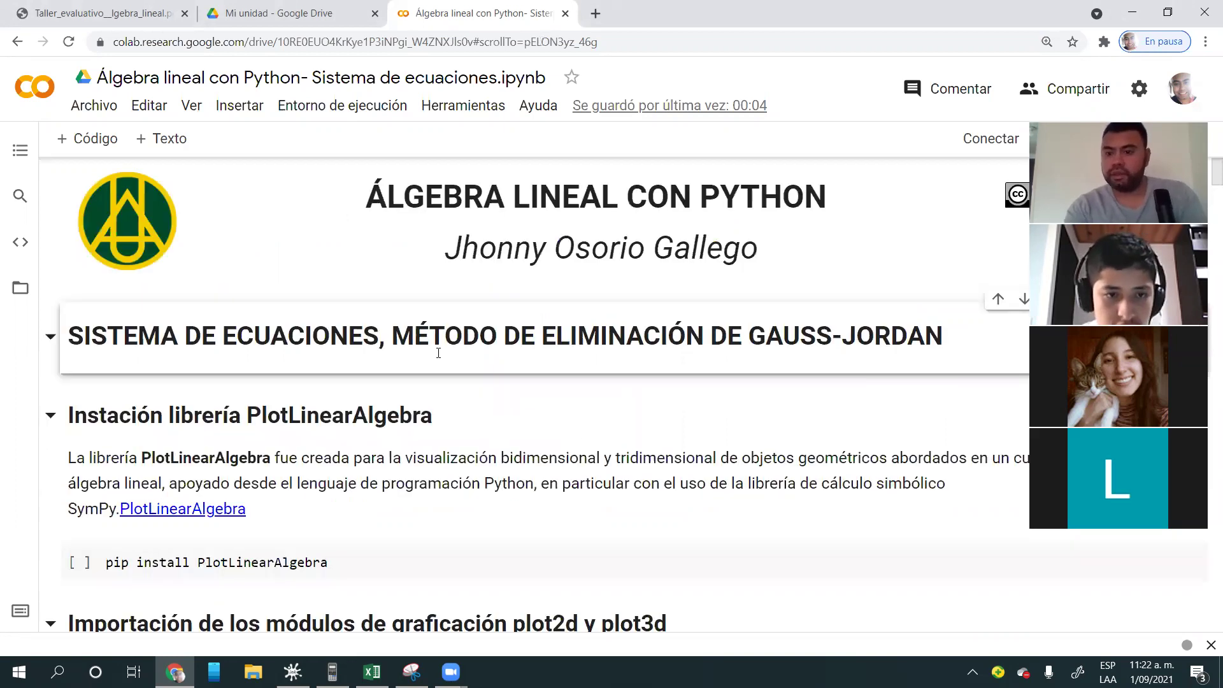
Step: Review the notebook's sections on installing PlotLinearAlgebra, importing plot2d and plot3d, and importing the SymPy library
scroll(438, 353, down, 7)
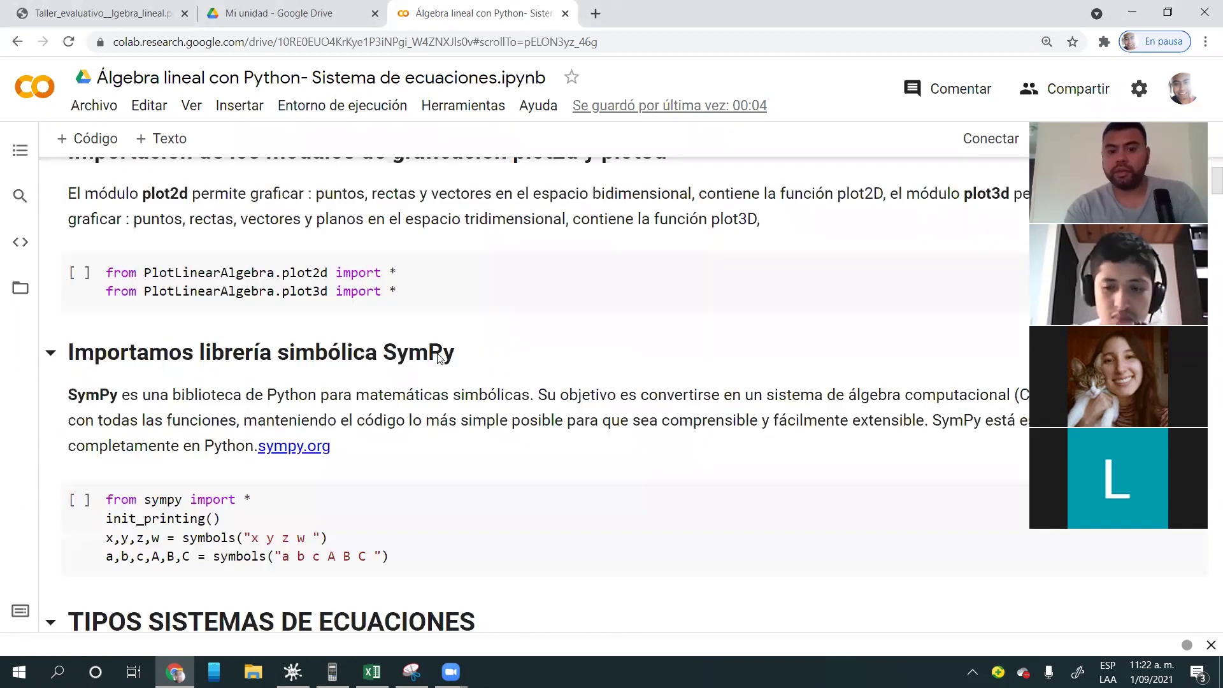
scroll(438, 353, up, 4)
scroll(322, 448, down, 1)
mouse_move(321, 448)
scroll(321, 448, down, 3)
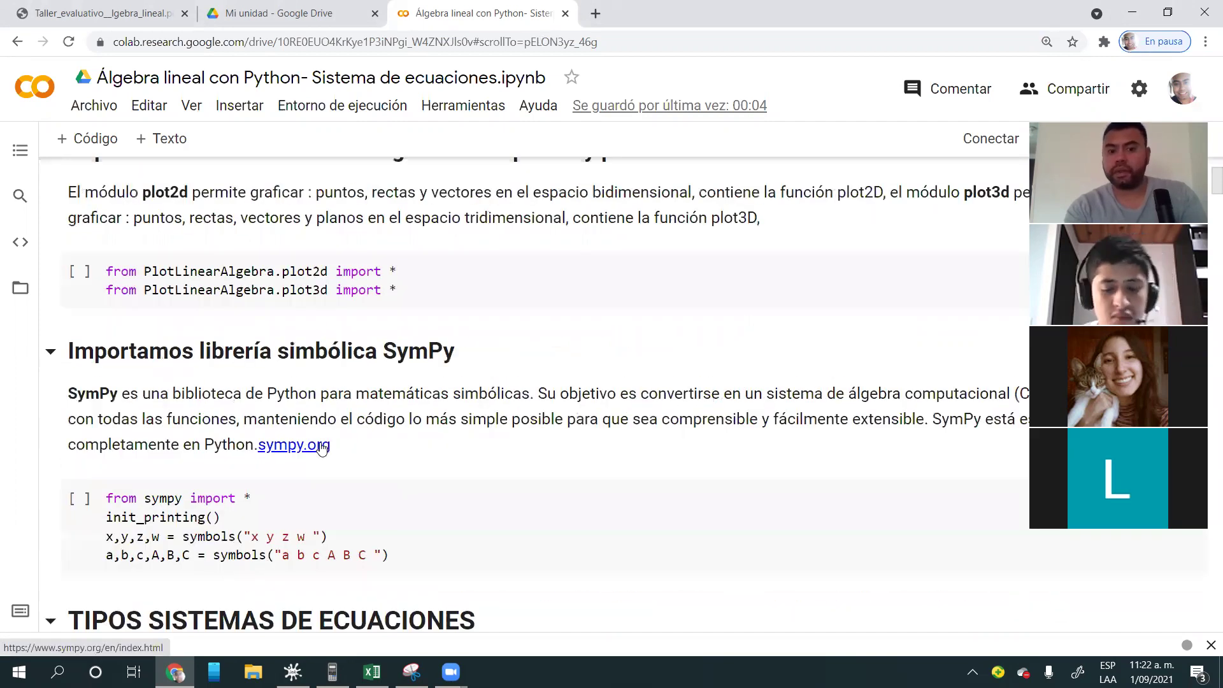
scroll(321, 448, up, 1)
scroll(322, 444, down, 3)
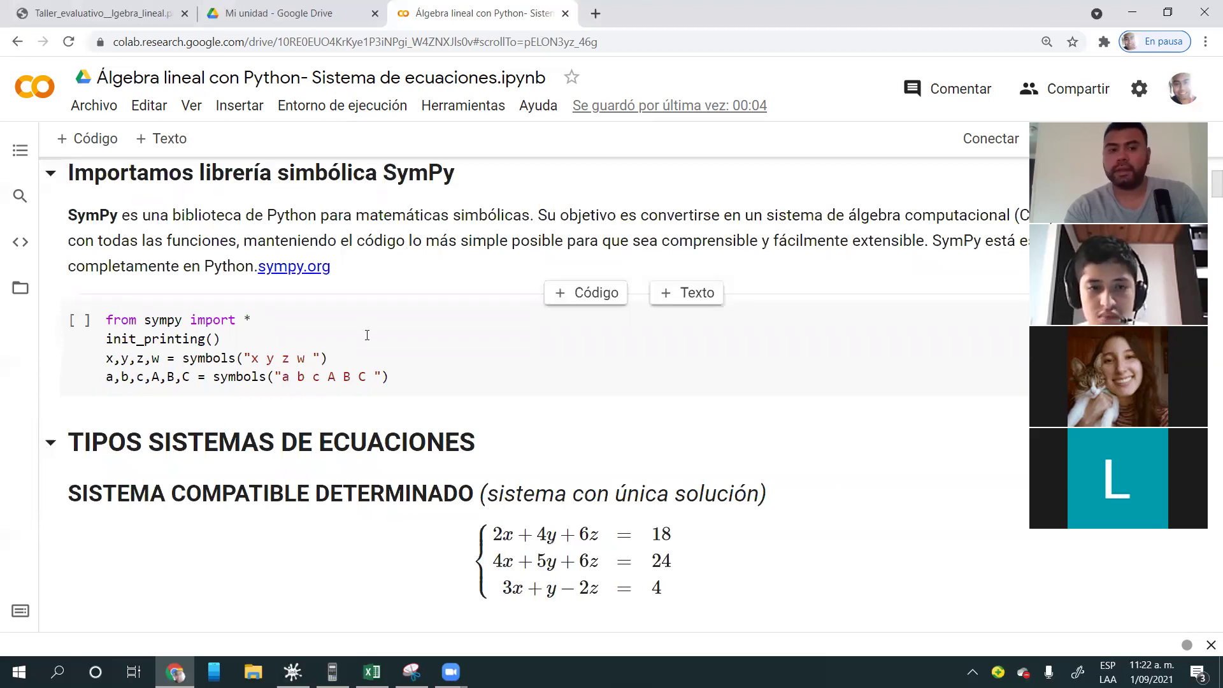
scroll(368, 341, up, 2)
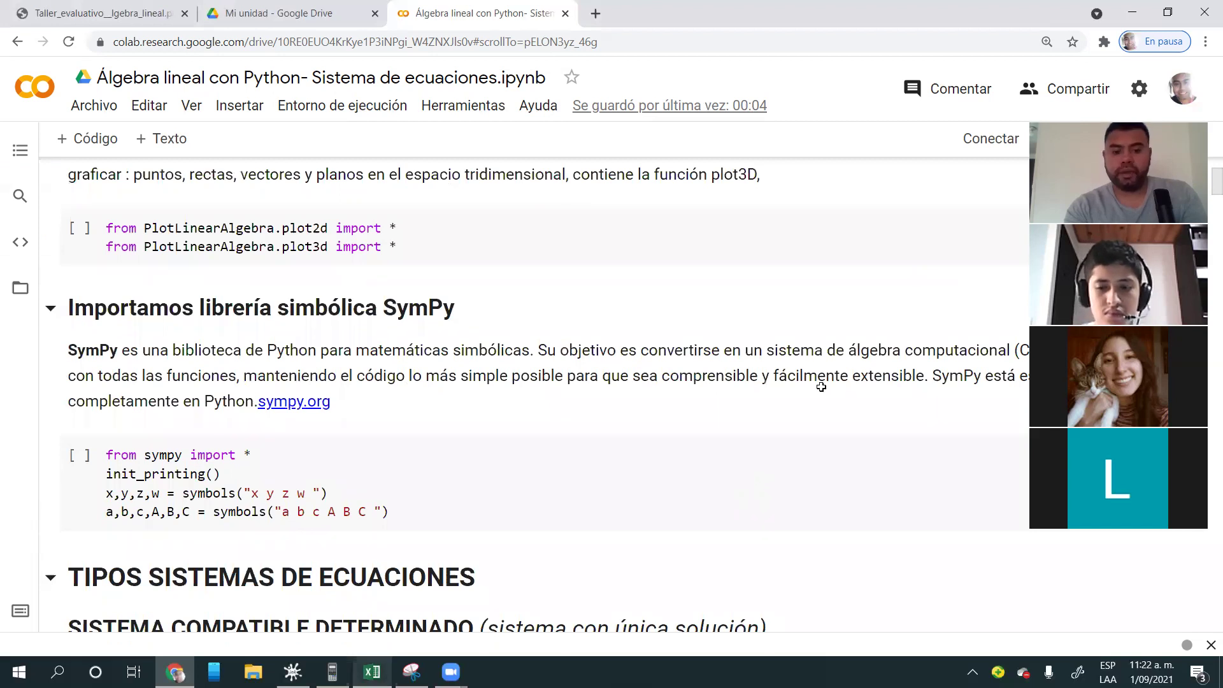
Step: Switch to the Excel attendance workbook, enter "Rubrica de evaluación" in cell P6 and widen column P to fit it
key(alt+Tab)
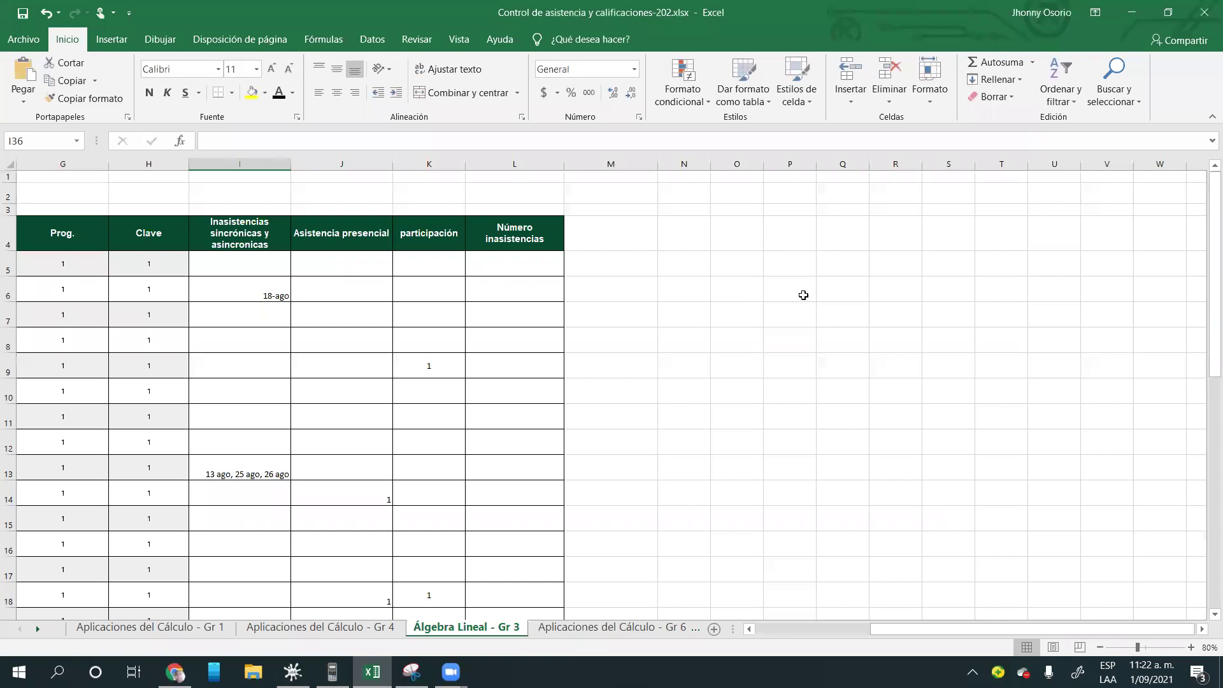
click(803, 295)
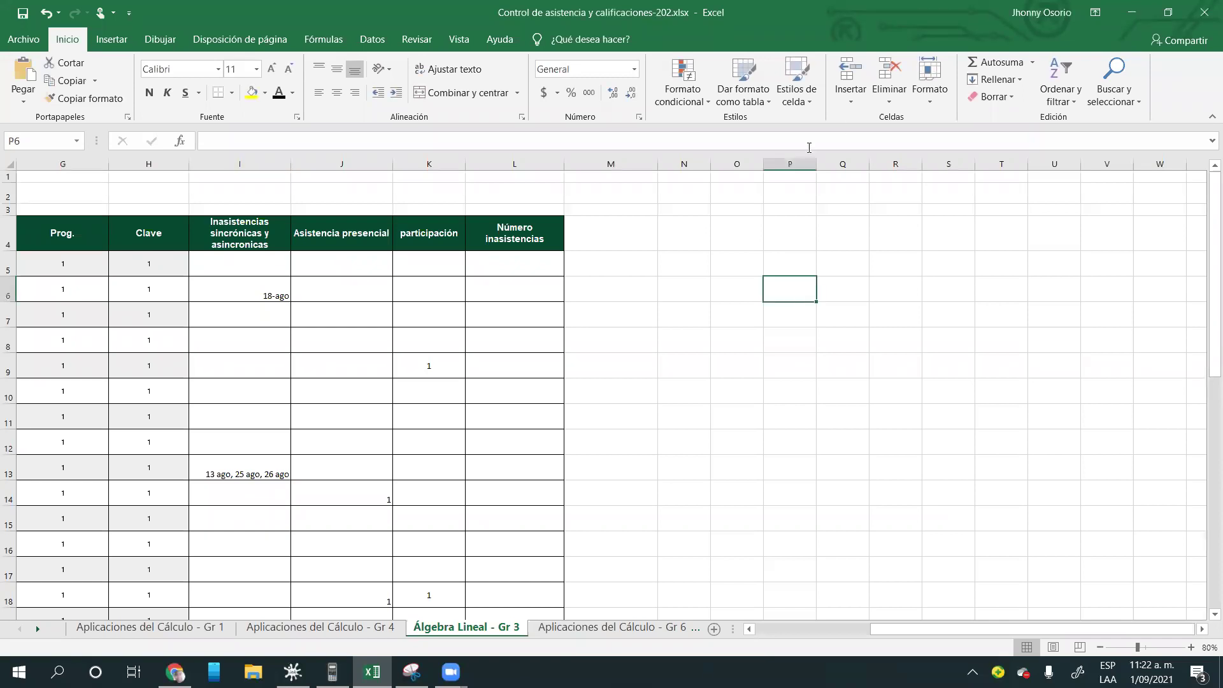
drag(814, 164, 829, 165)
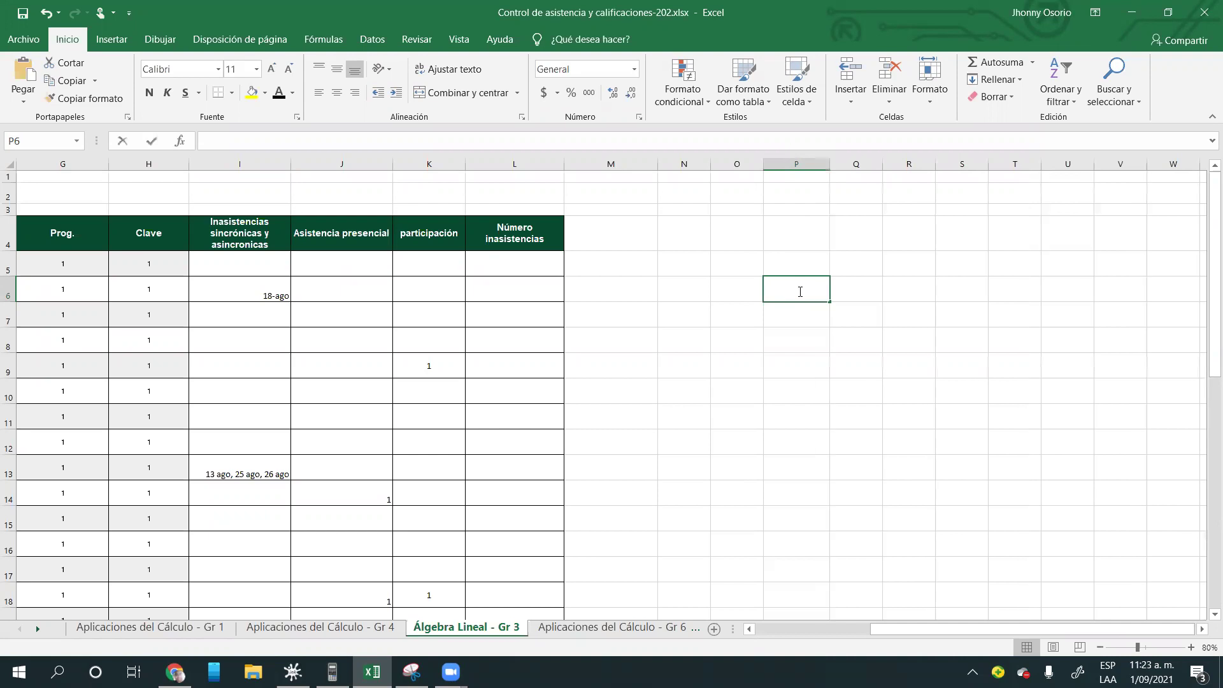
text(Rubrica de evaluación)
click(874, 346)
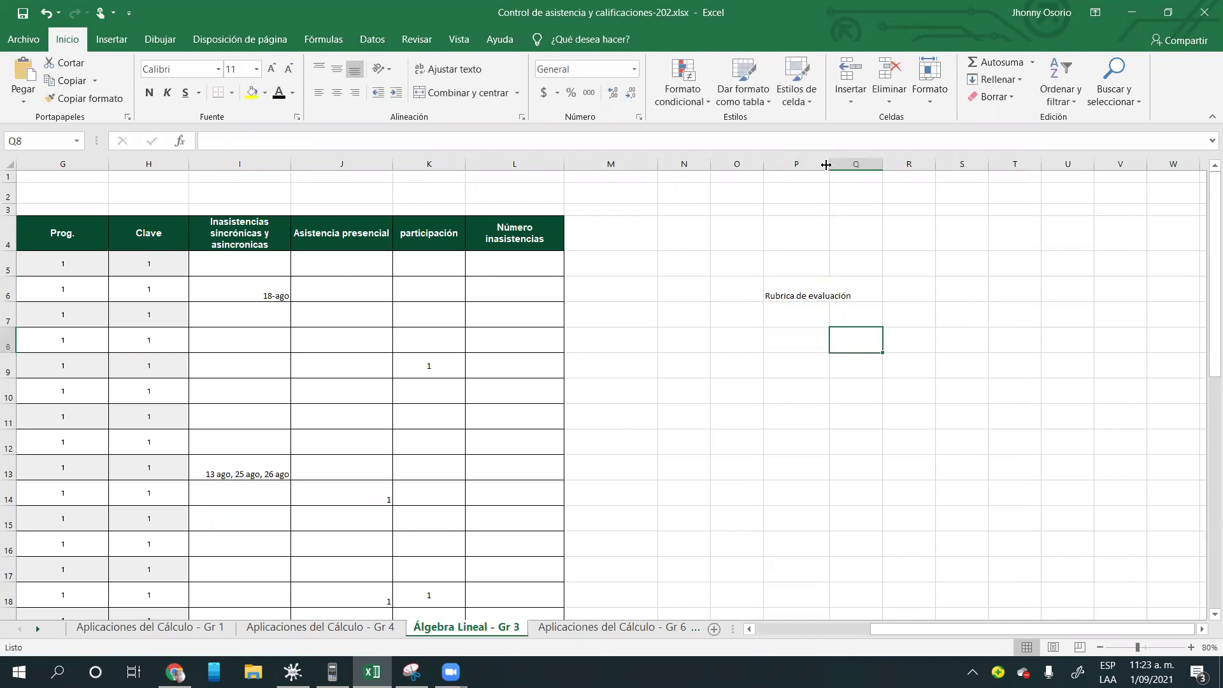
drag(825, 165, 888, 167)
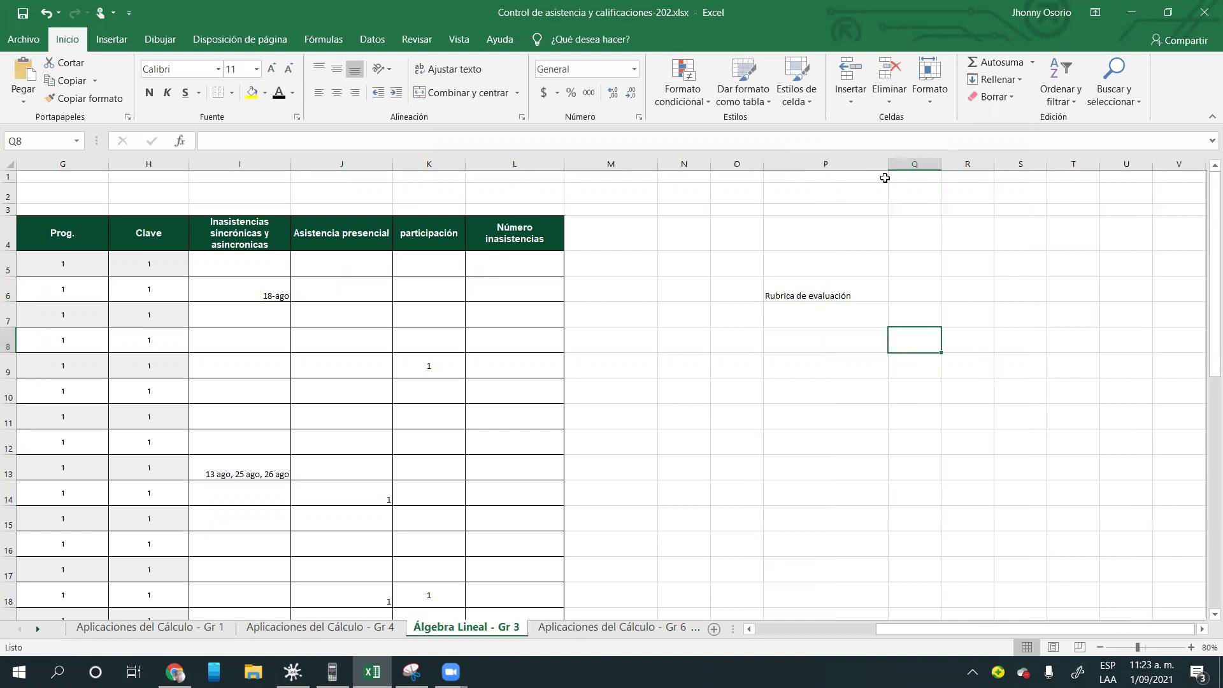
click(816, 385)
Step: Centre the "Rubrica de evaluación" text vertically in cell P6
click(835, 285)
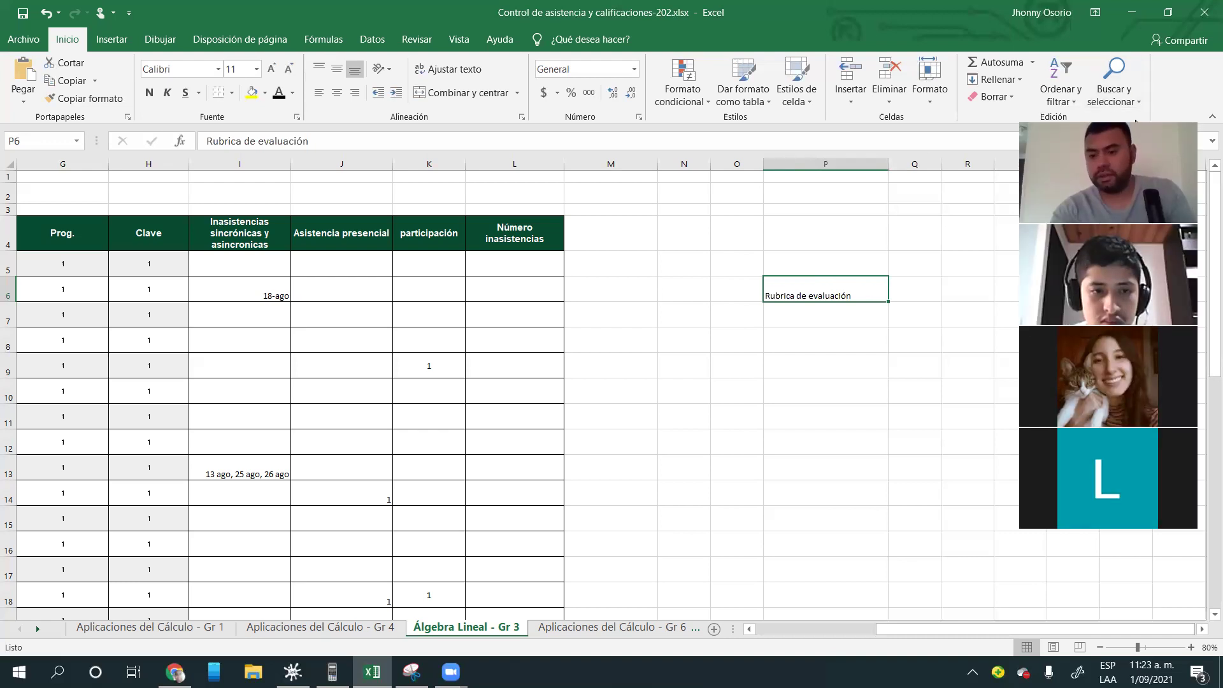
drag(1136, 122, 1135, 92)
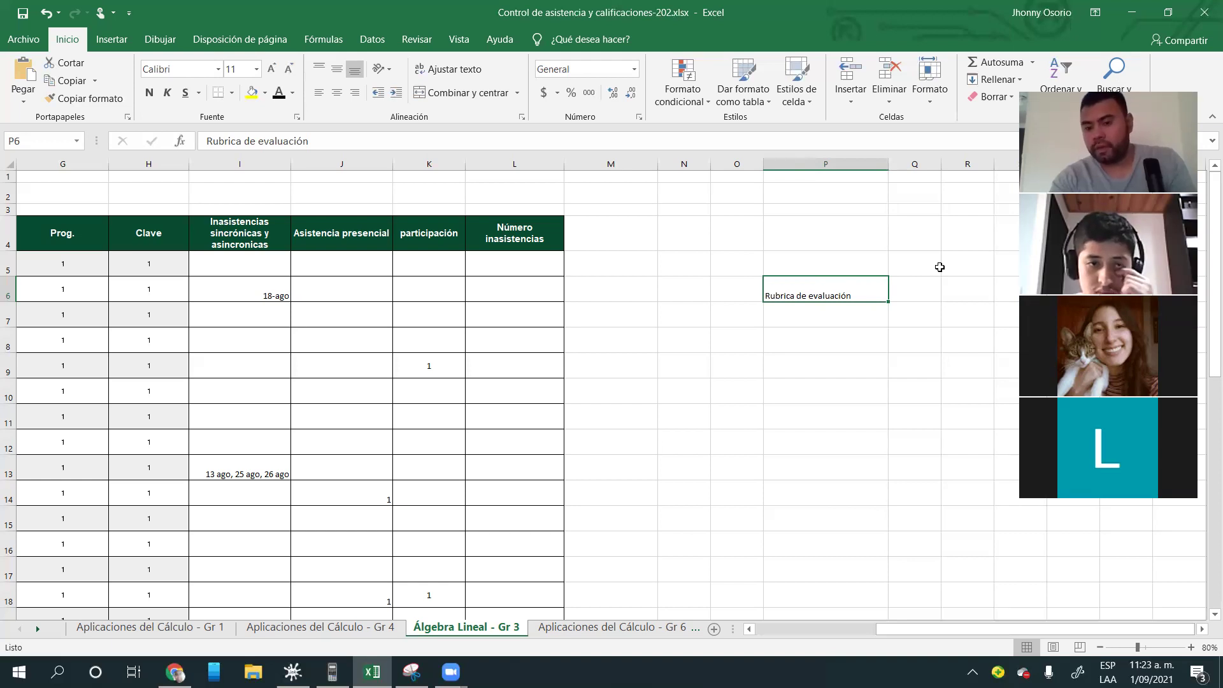
click(867, 305)
click(867, 296)
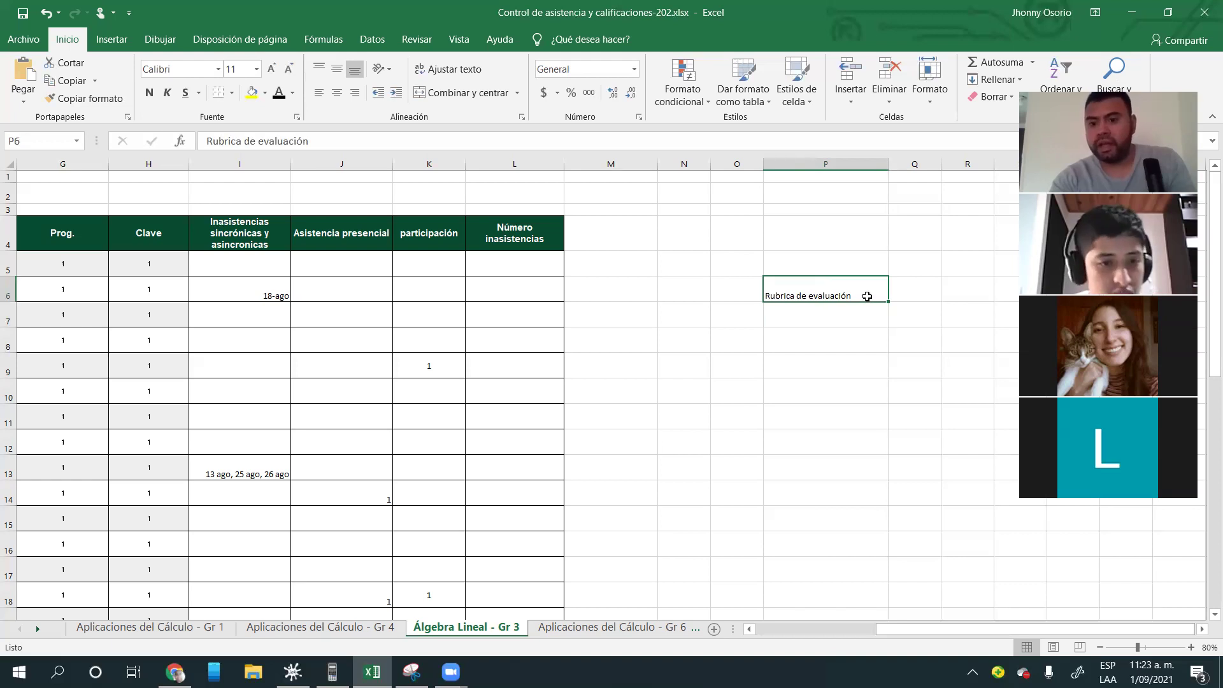
click(337, 70)
key(Down)
key(Down)
click(816, 319)
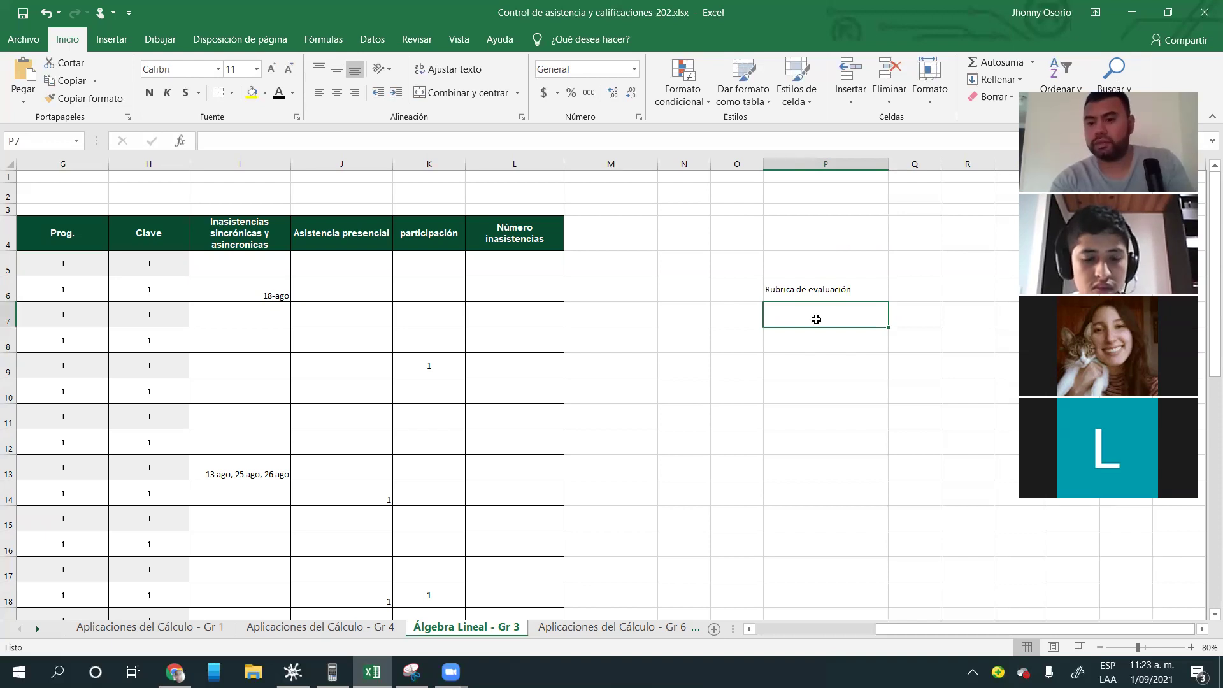
Step: Enter "presentación" in cell P7 as the first criterion under the rubric heading
click(816, 388)
double_click(815, 323)
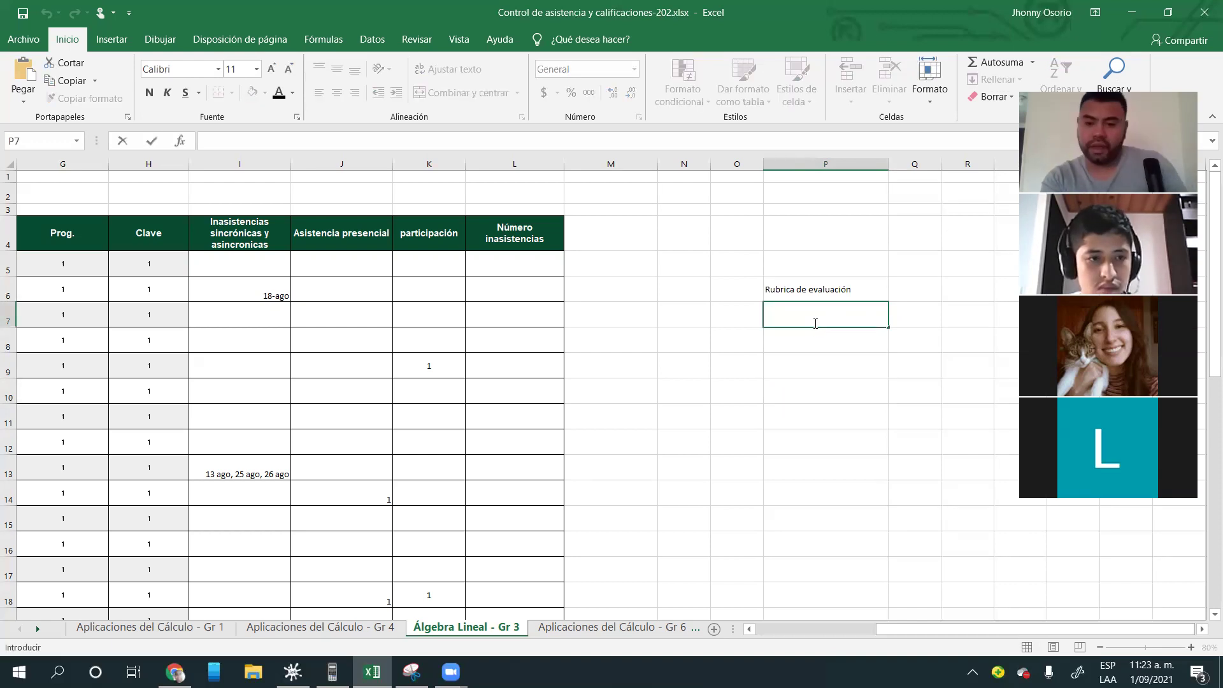
text(presenta)
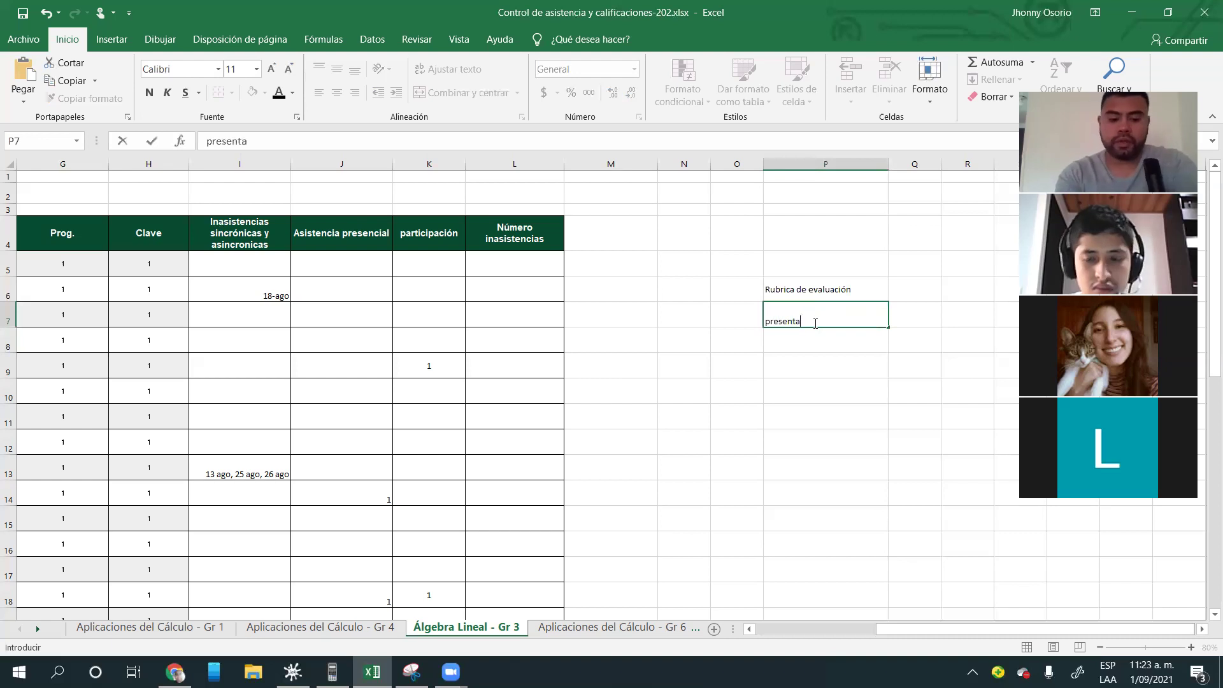
text(ción)
click(797, 401)
Step: Switch to Chrome, search for "hostmath" in a new tab and open the HostMath LaTeX editor site
mouse_move(175, 672)
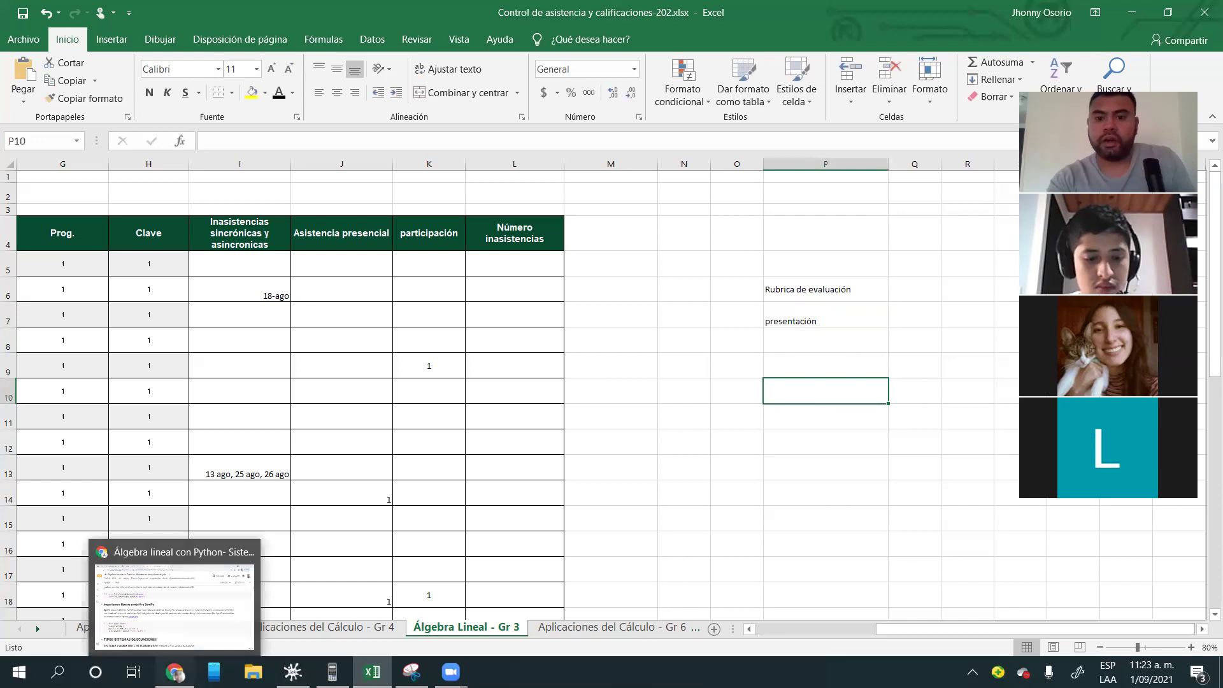
click(173, 606)
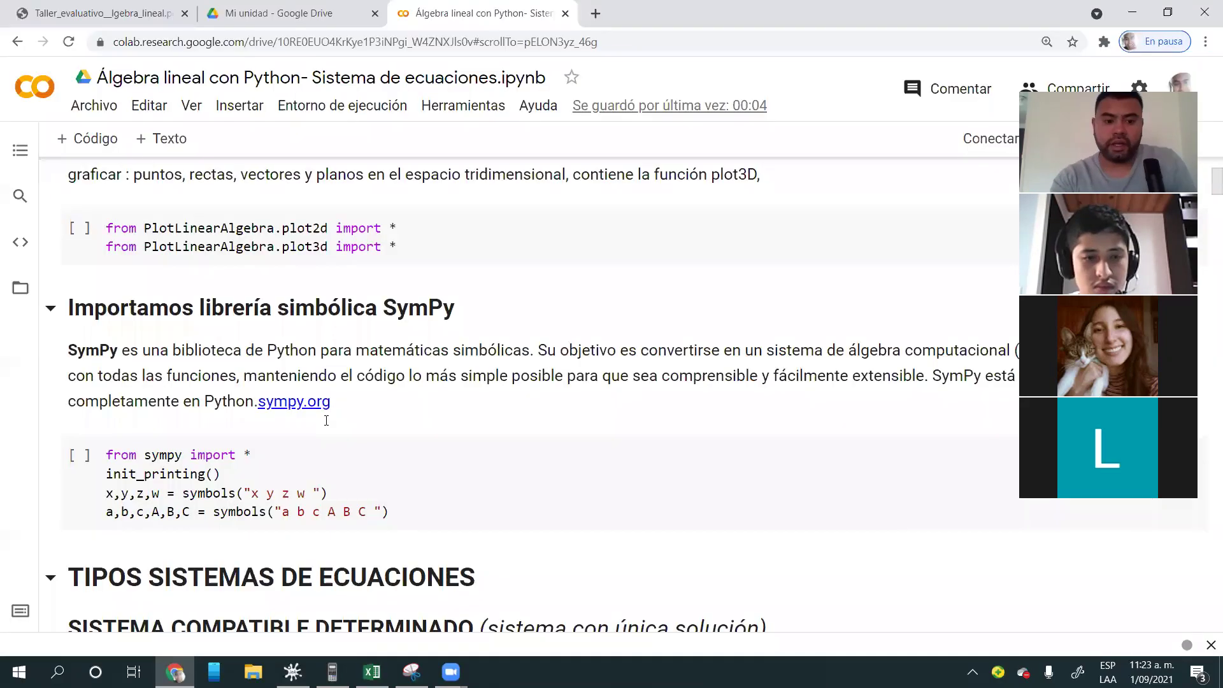
click(593, 14)
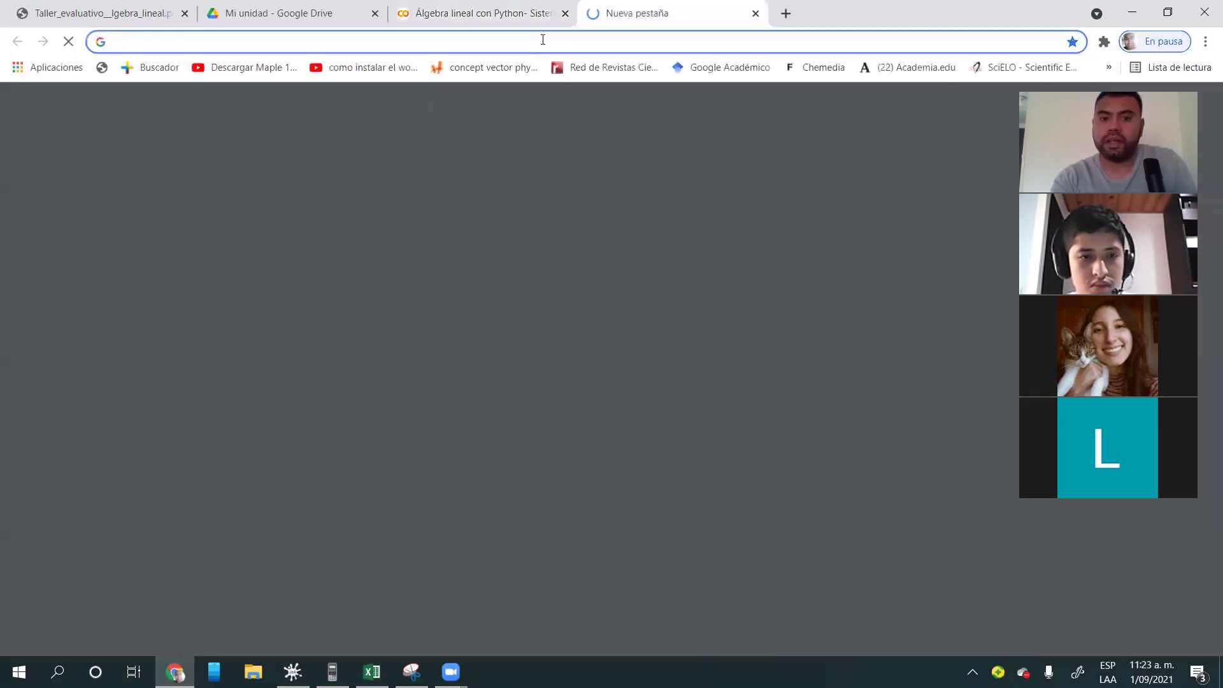
click(541, 40)
click(218, 102)
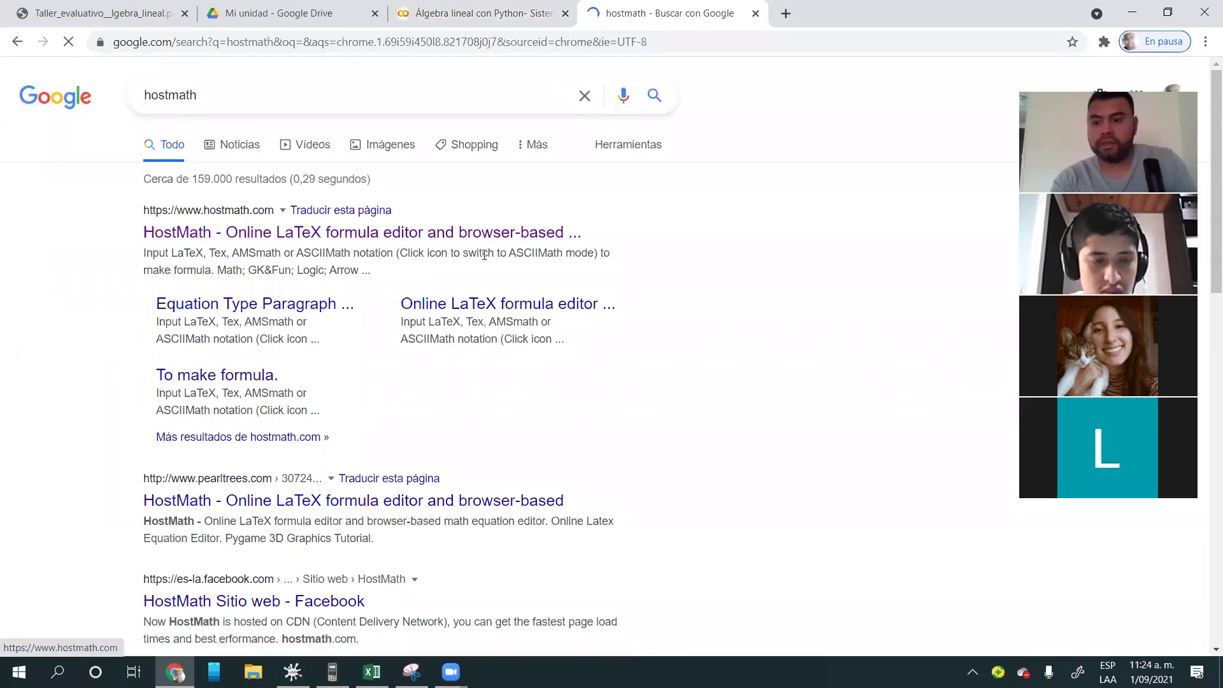
Step: Return to the Colab notebook, examine the LaTeX source of the SISTEMA COMPATIBLE DETERMINADO equations and render the cell again
click(504, 19)
scroll(347, 438, down, 3)
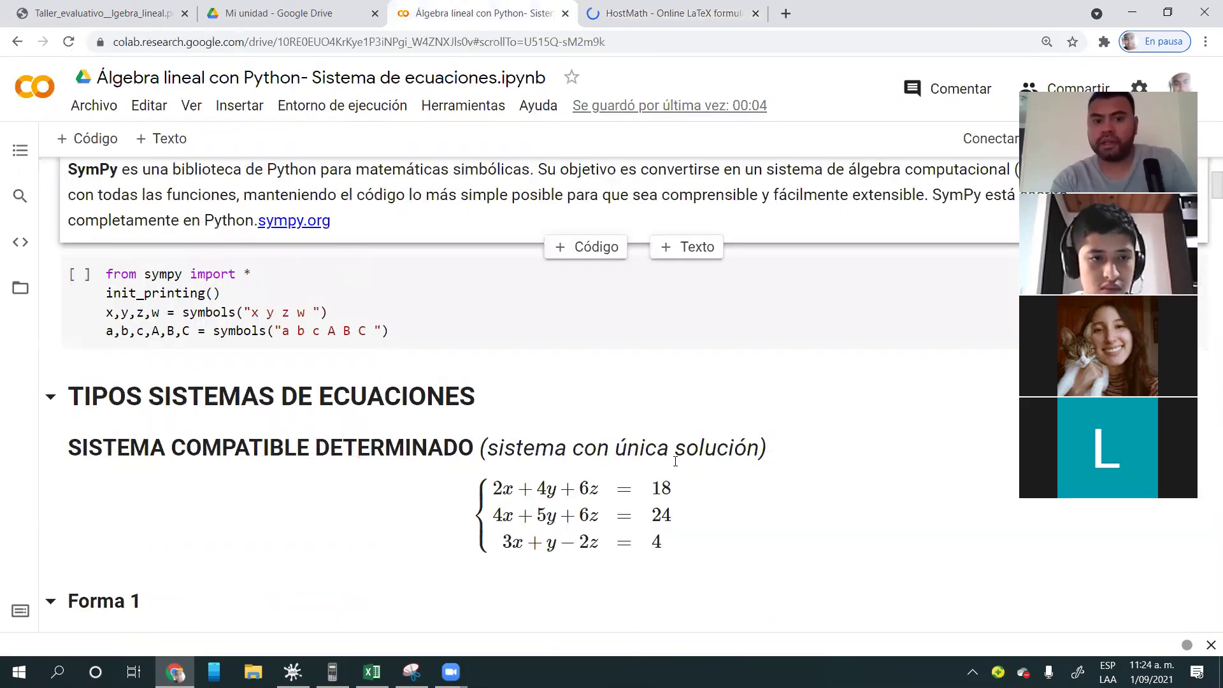
scroll(598, 415, down, 2)
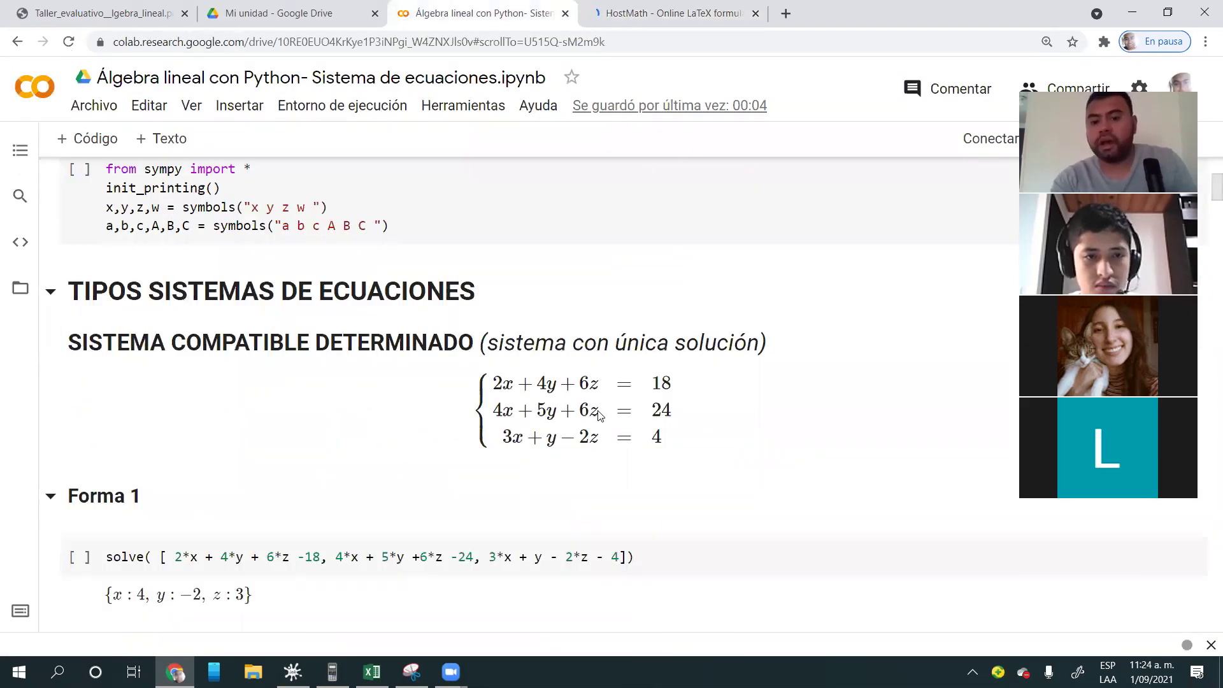
double_click(598, 415)
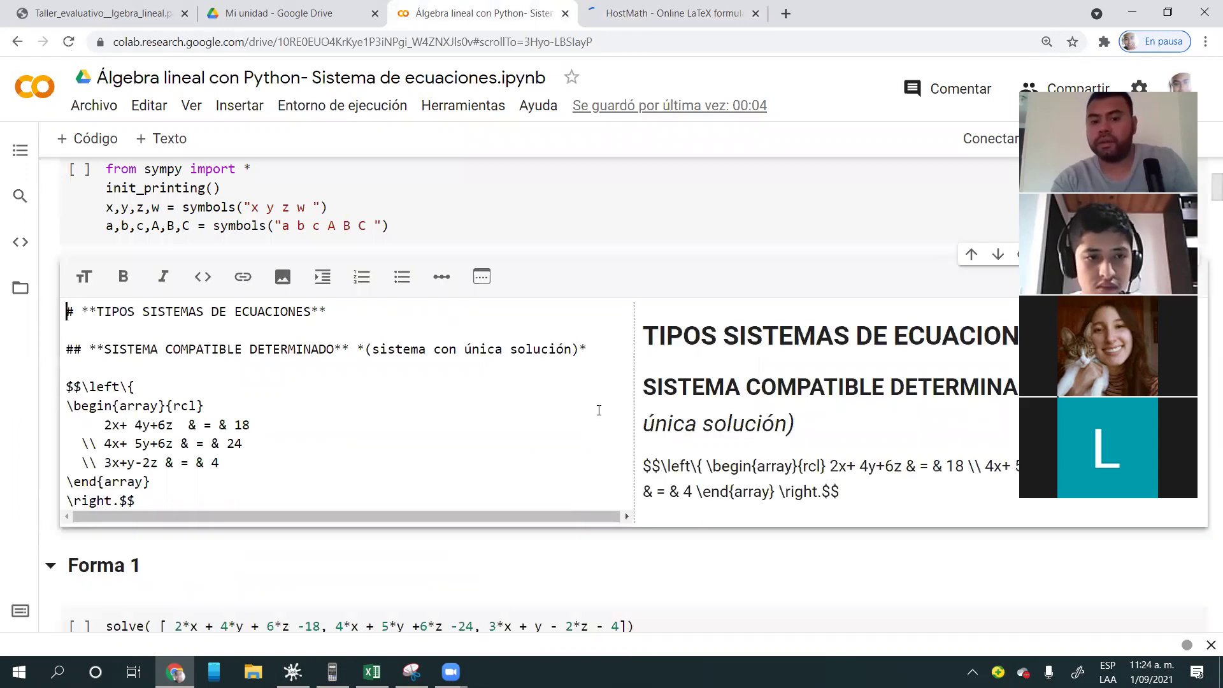
click(409, 424)
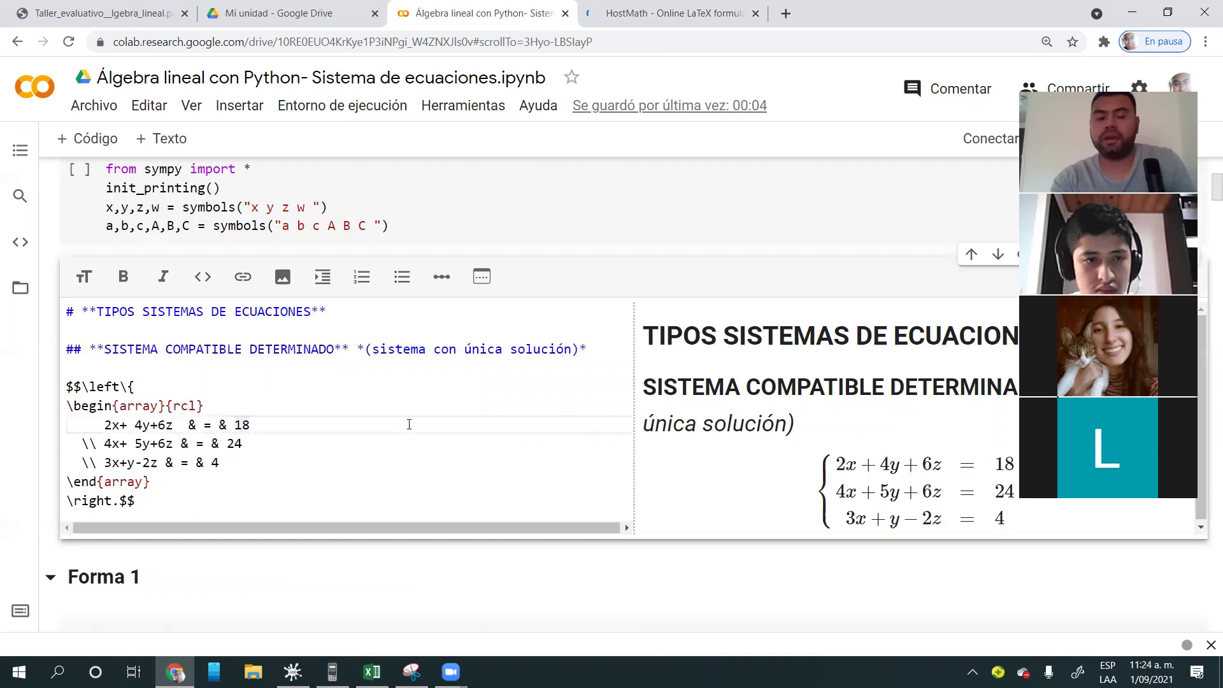
key(shift+Return)
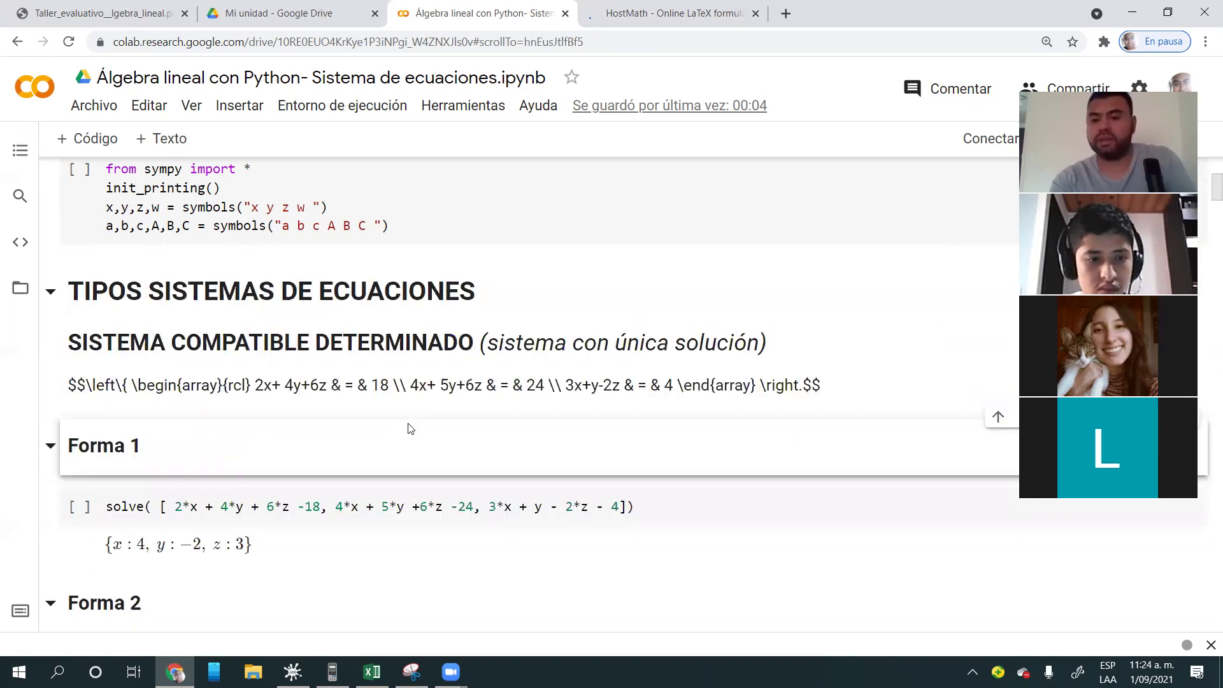
scroll(440, 383, up, 1)
scroll(473, 339, up, 1)
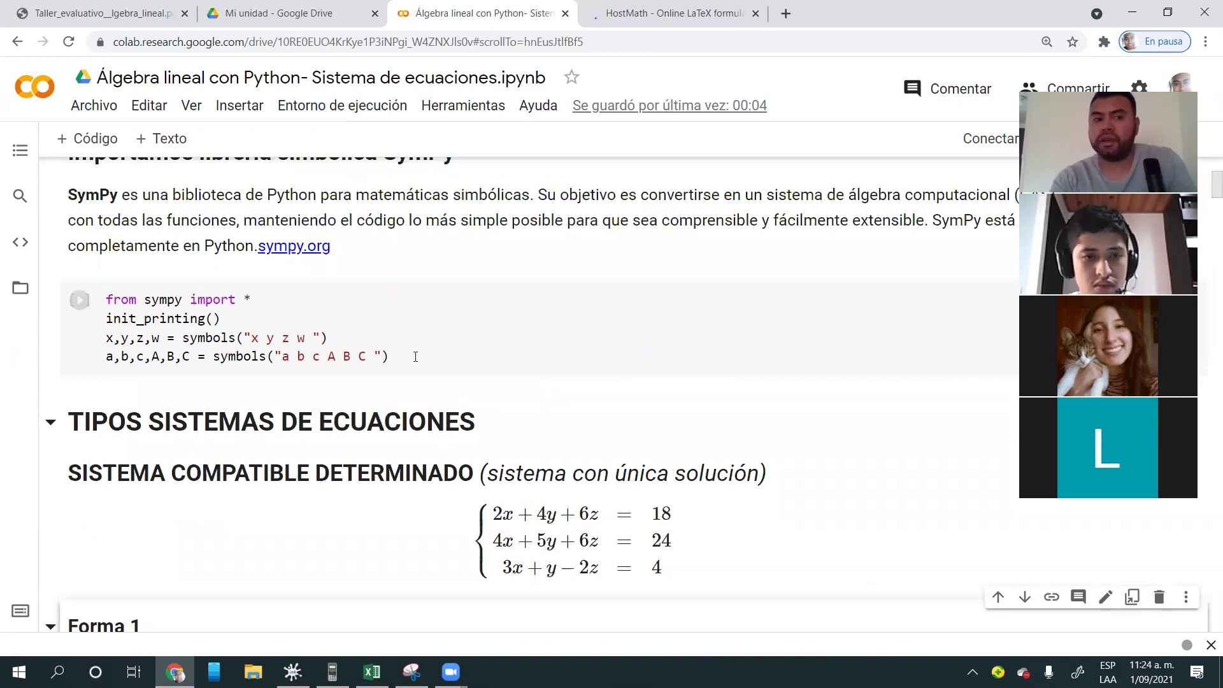
scroll(520, 384, down, 1)
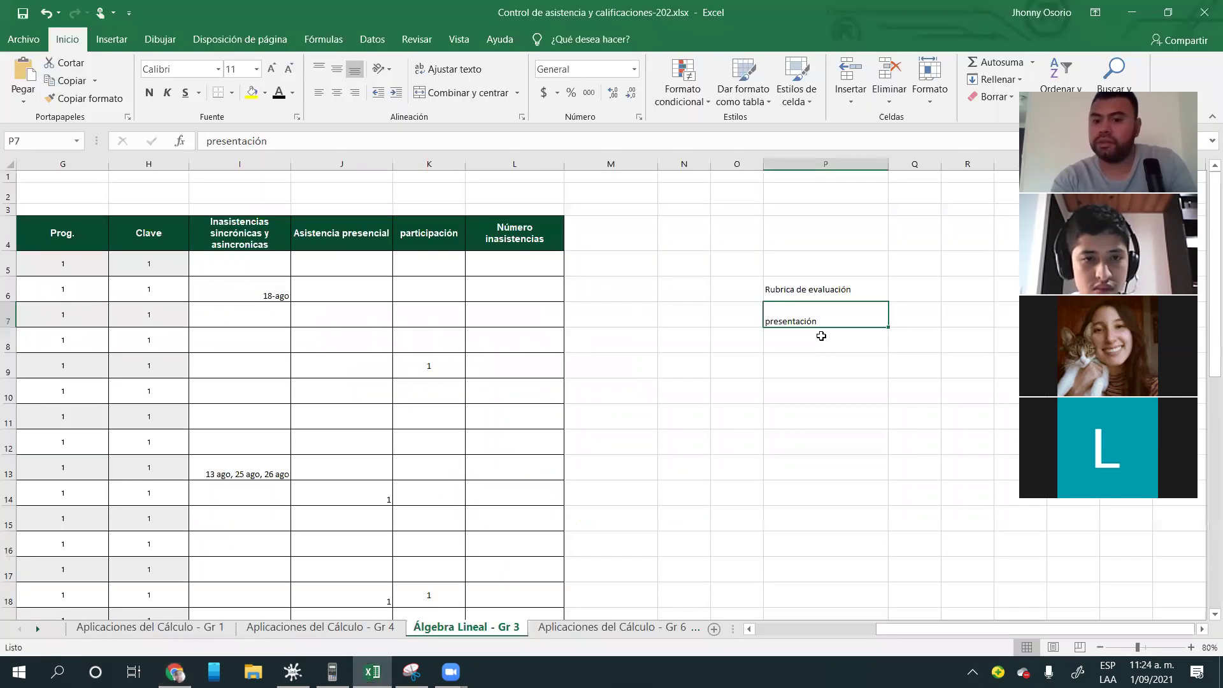
Step: Switch to the Excel workbook and enter "cantidad de puntos" in cell P8 below the presentación criterion
key(alt+Tab)
click(822, 336)
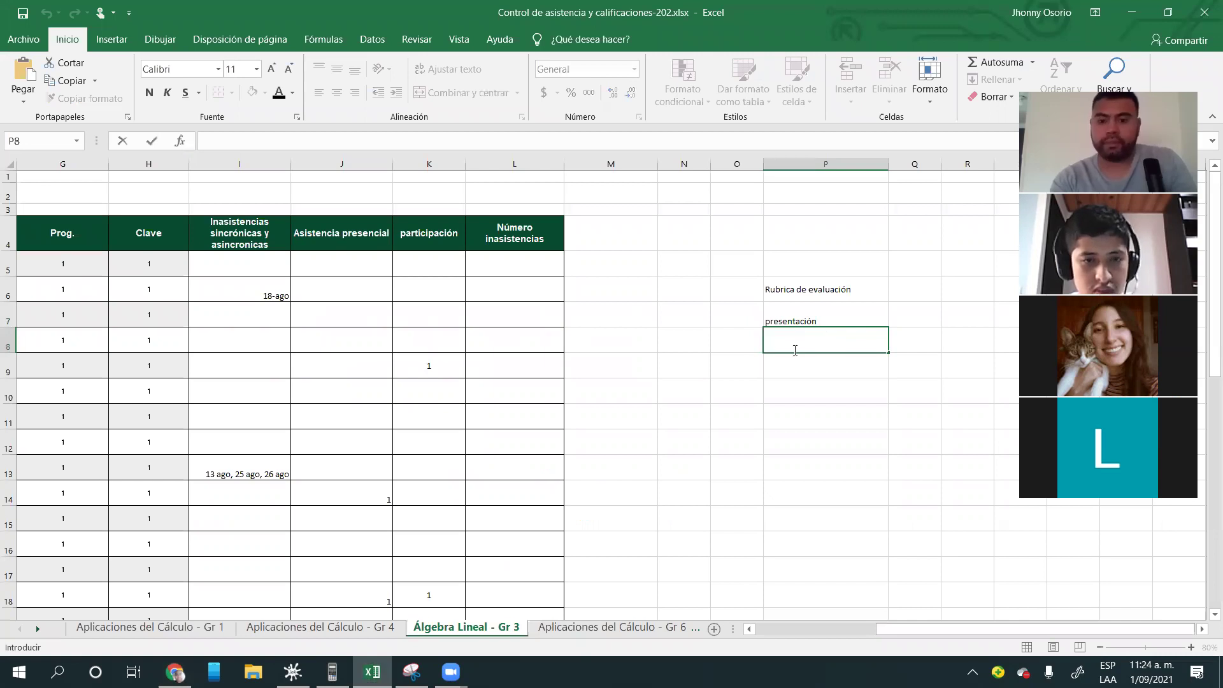
click(795, 350)
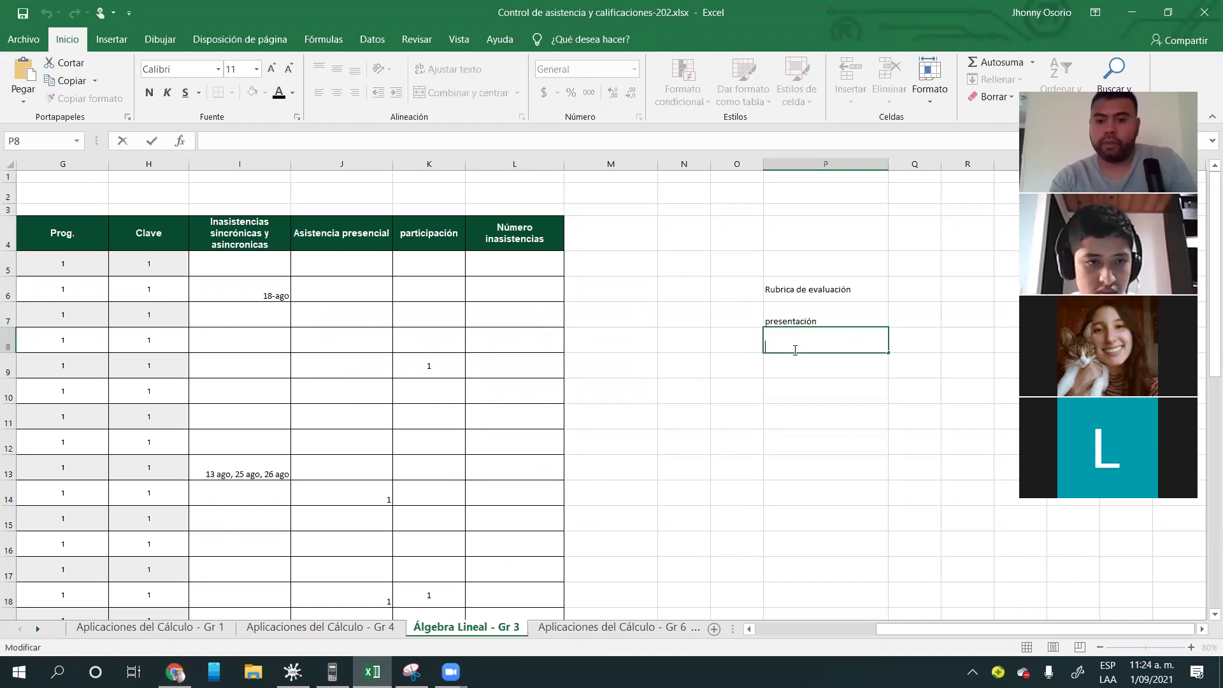
click(838, 312)
click(827, 336)
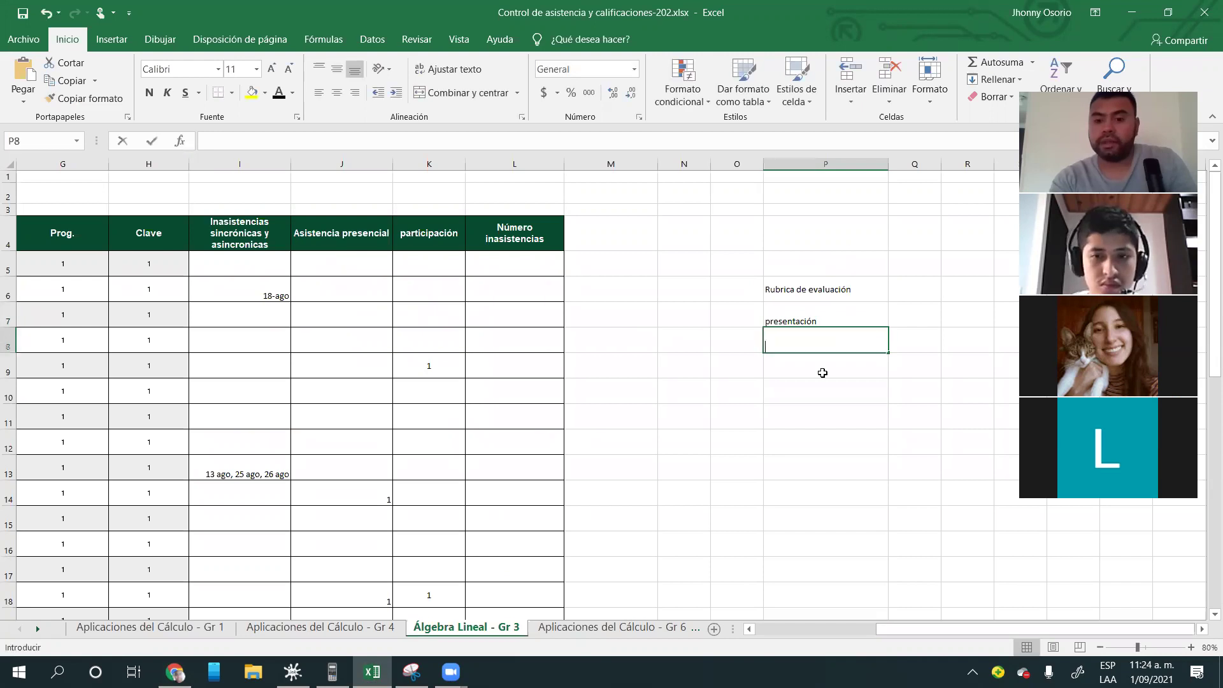
text(ca)
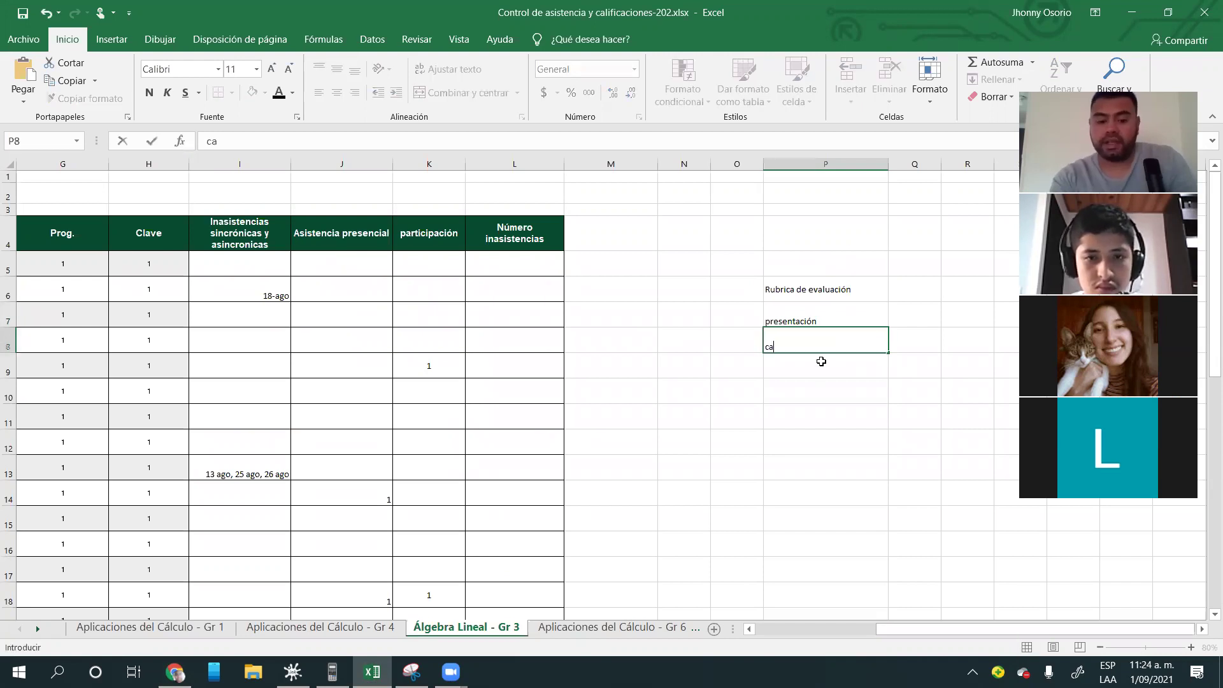
text(ntidad de p)
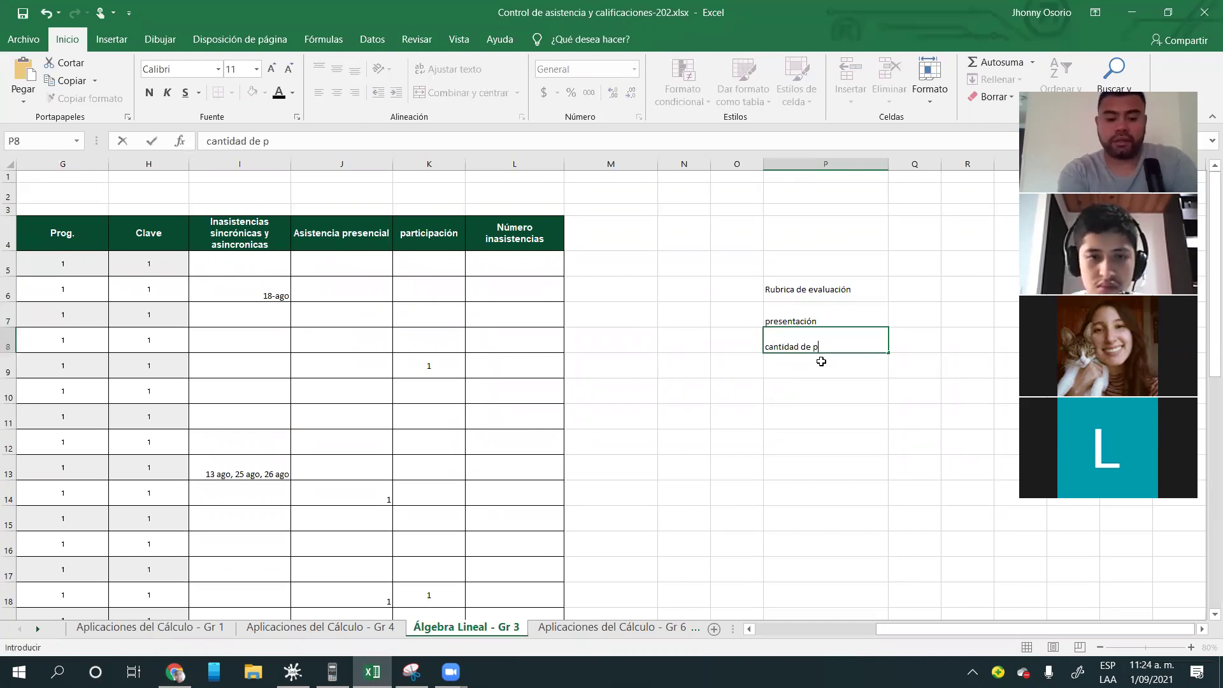
text(untos)
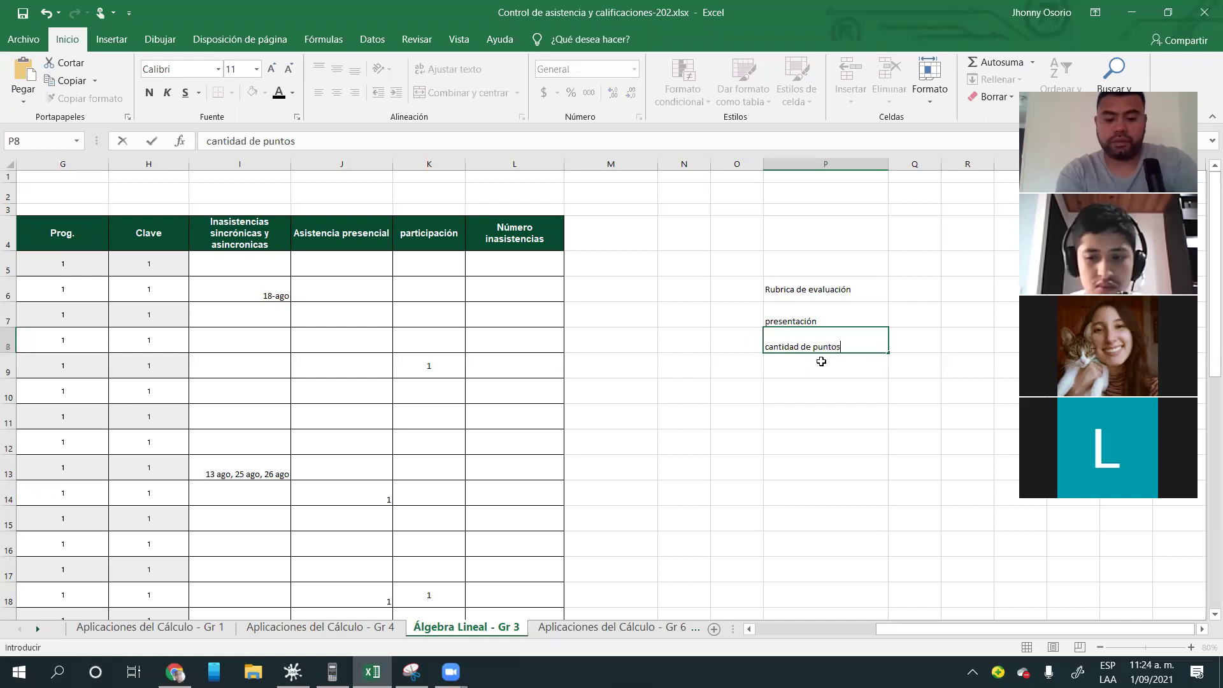
click(814, 468)
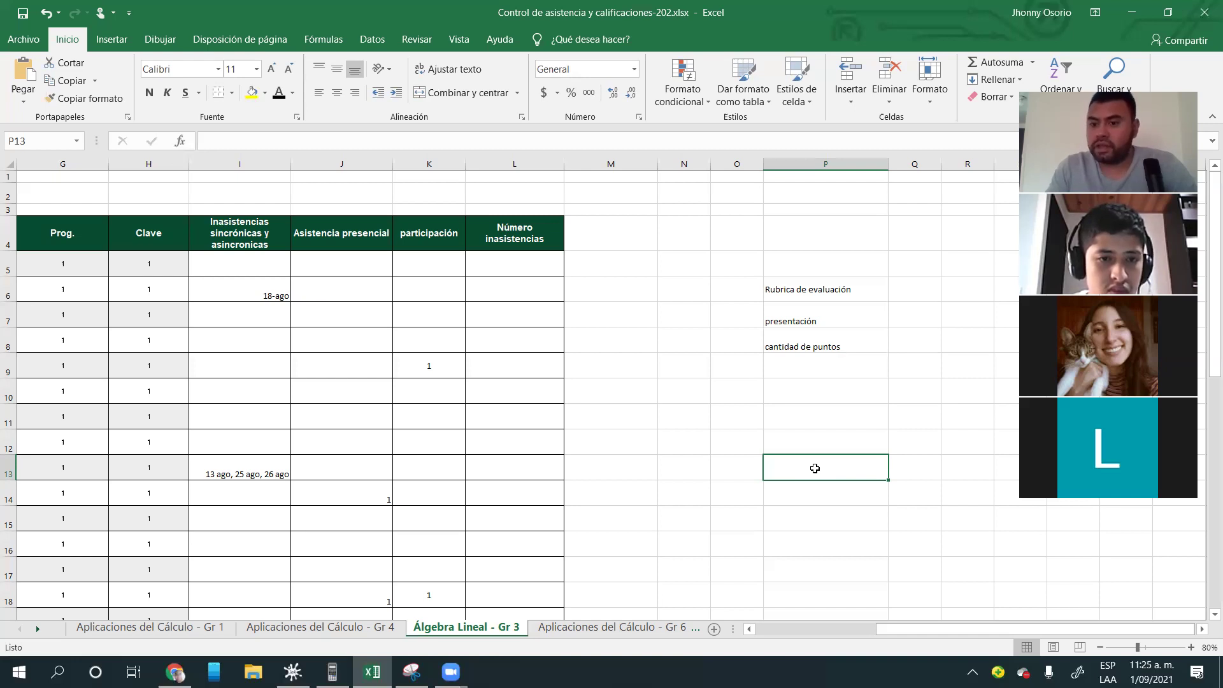
drag(358, 269, 363, 604)
click(628, 393)
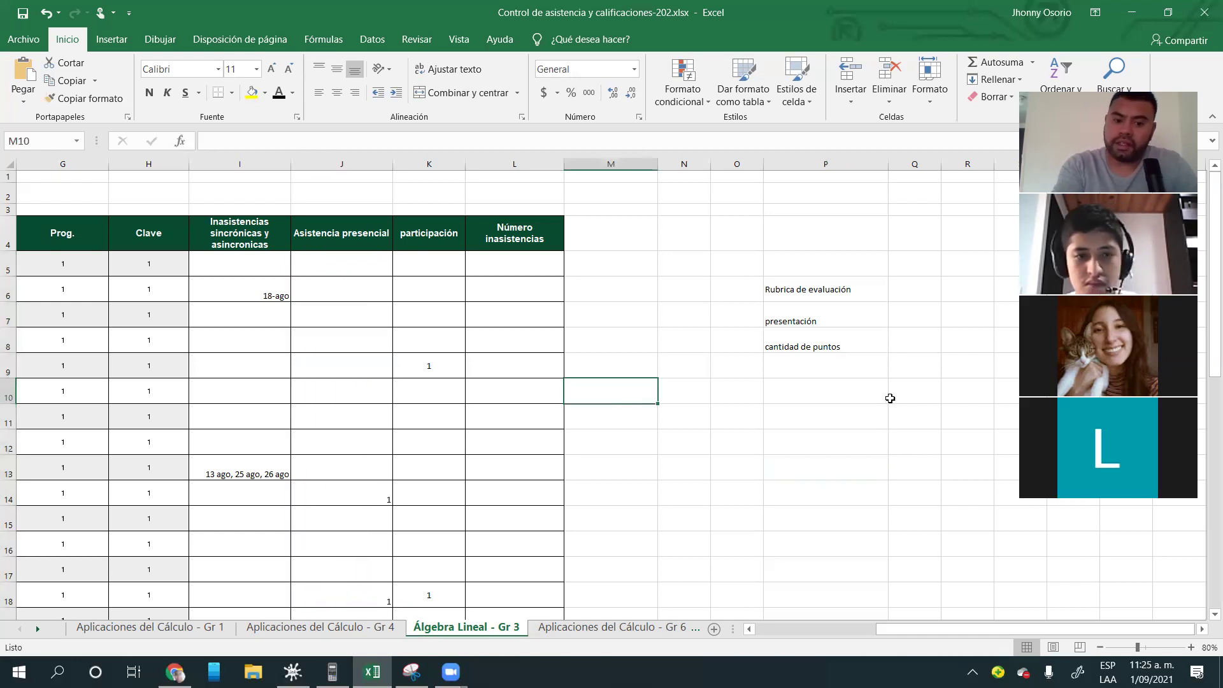
click(920, 410)
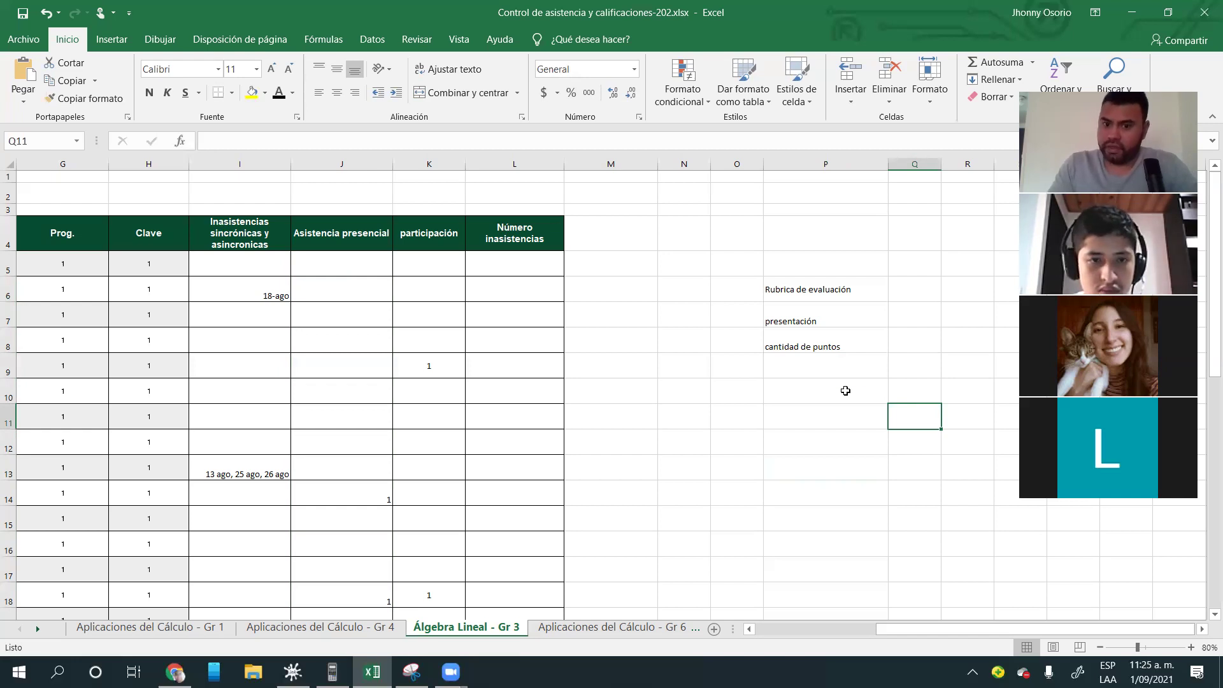
Step: Enter "apropiación de conocimiento" in cell P9 as the third rubric criterion, below cantidad de puntos
click(824, 370)
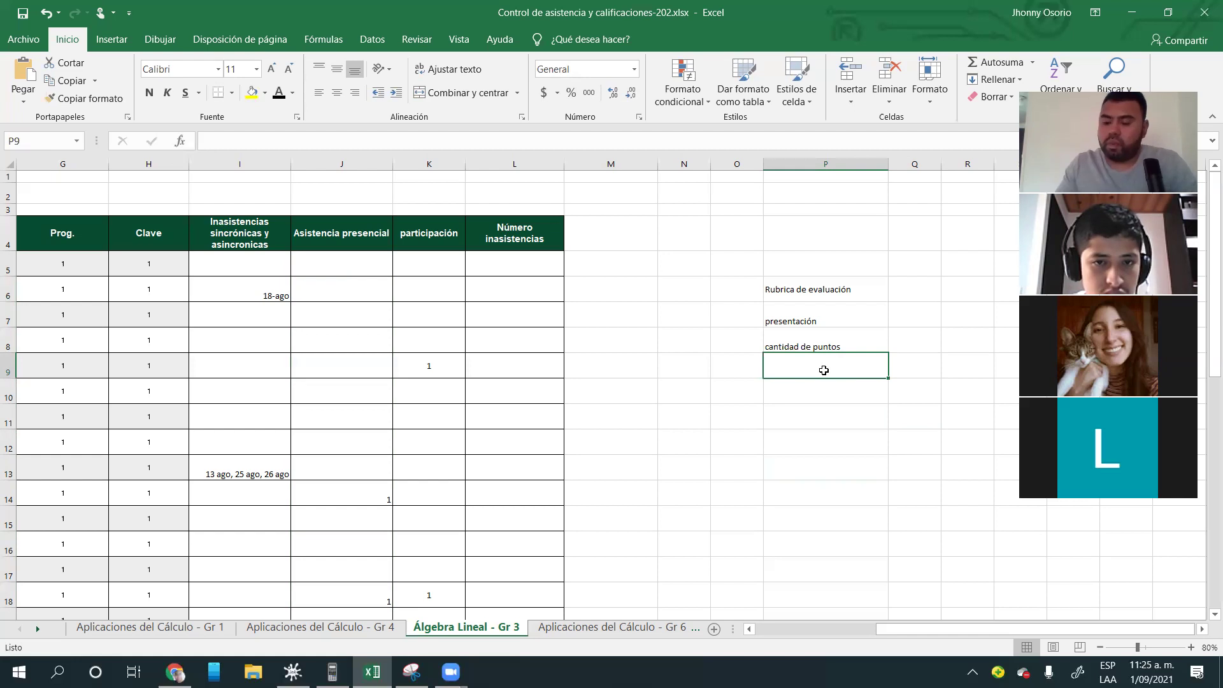
text(apro)
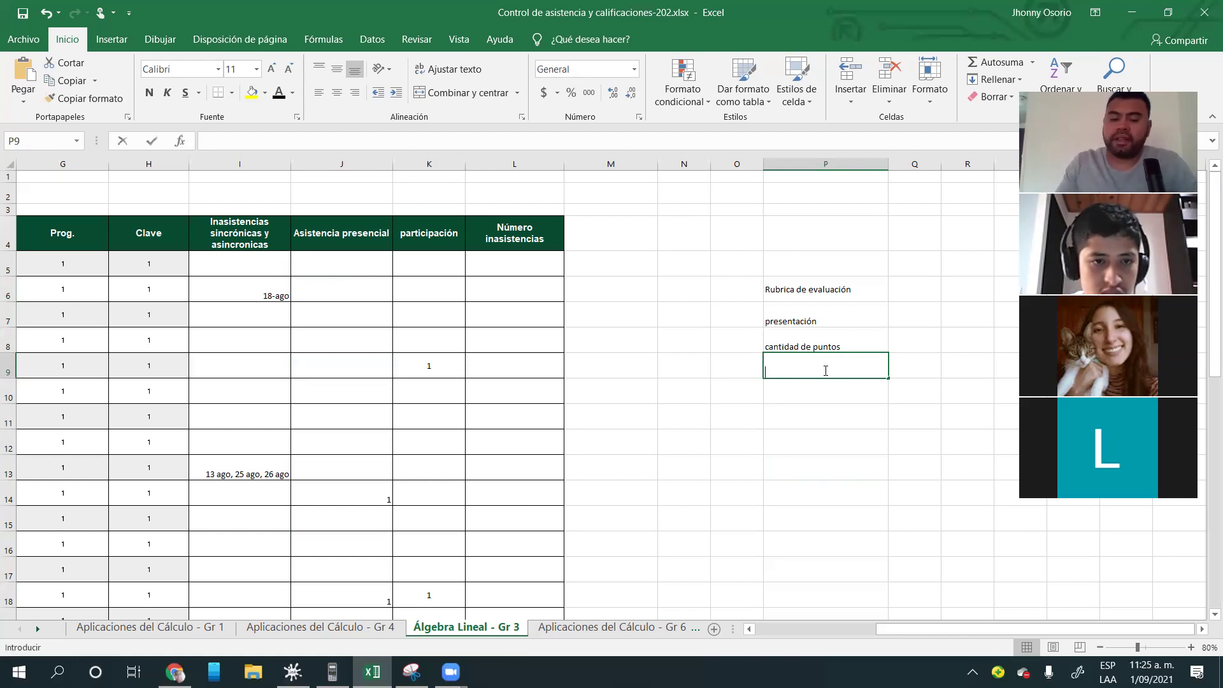
text(pi)
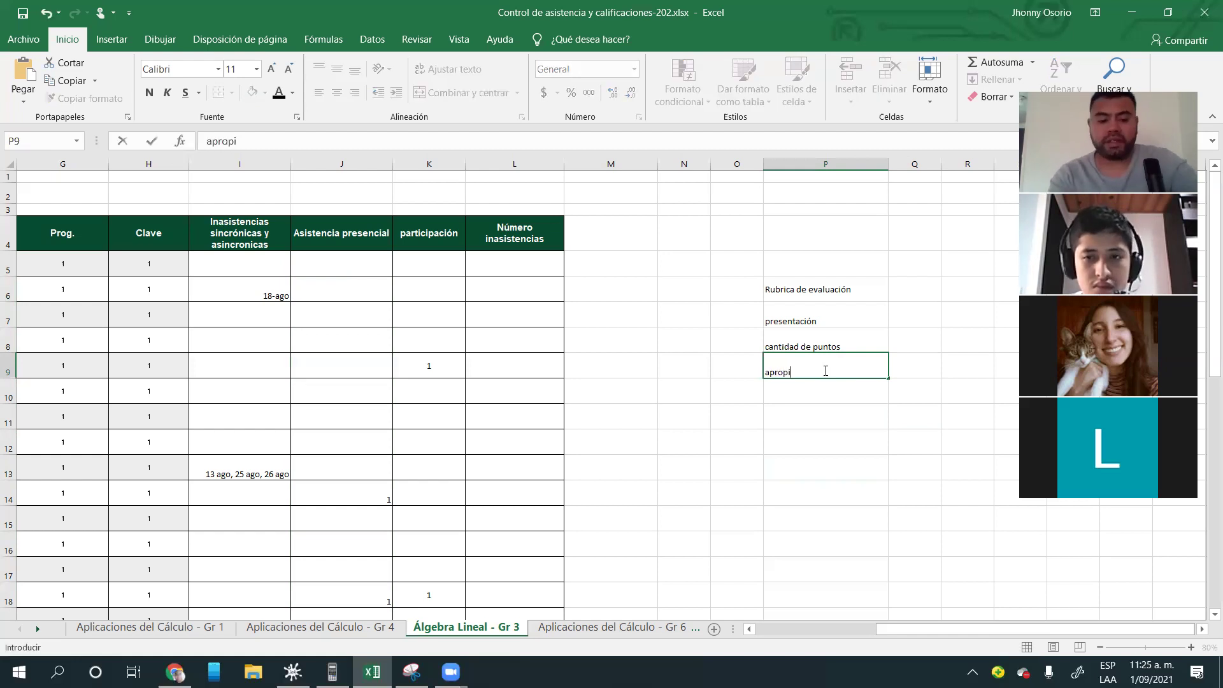
text(ación de conoc)
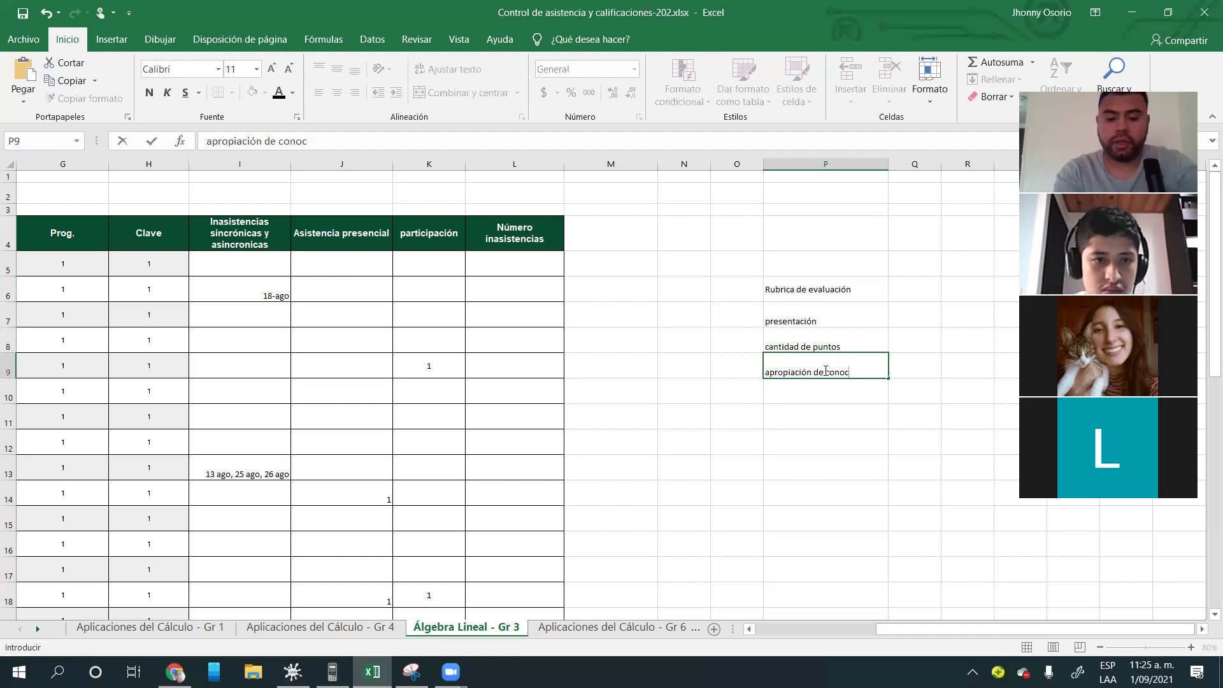
text(imiento)
click(810, 450)
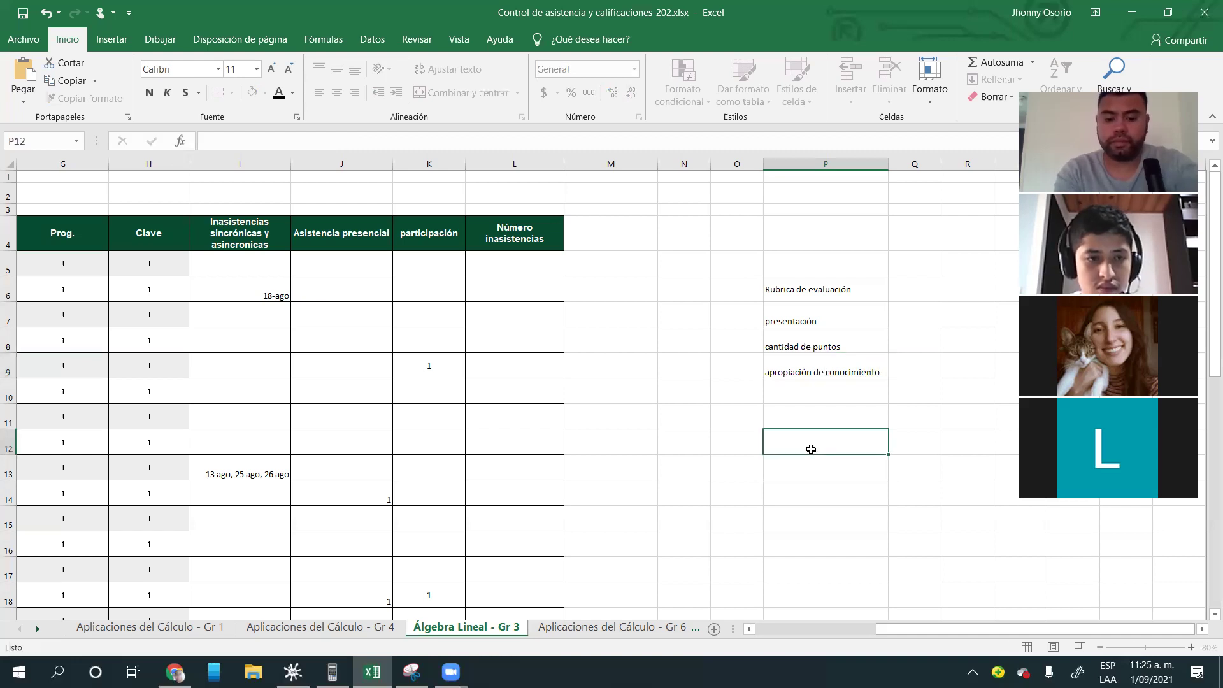
click(681, 354)
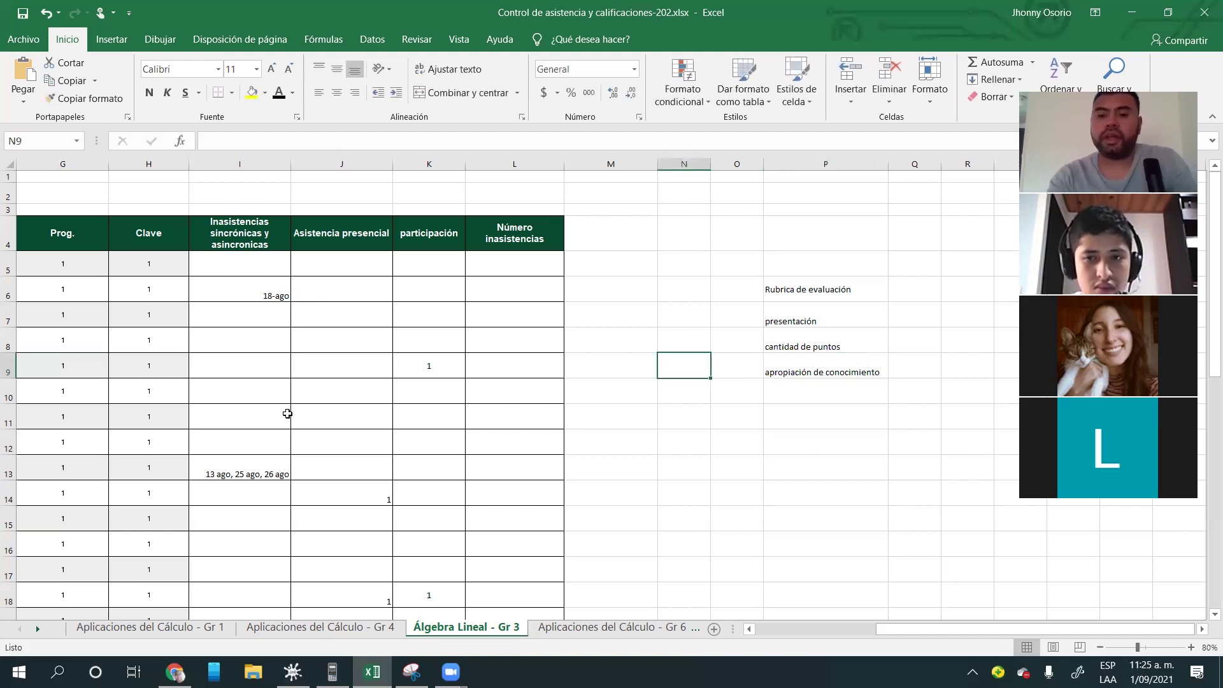
Step: Switch to the Colab notebook in Chrome and examine its title header, Gauss-Jordan heading and introductory PlotLinearAlgebra installation and import sections
click(175, 672)
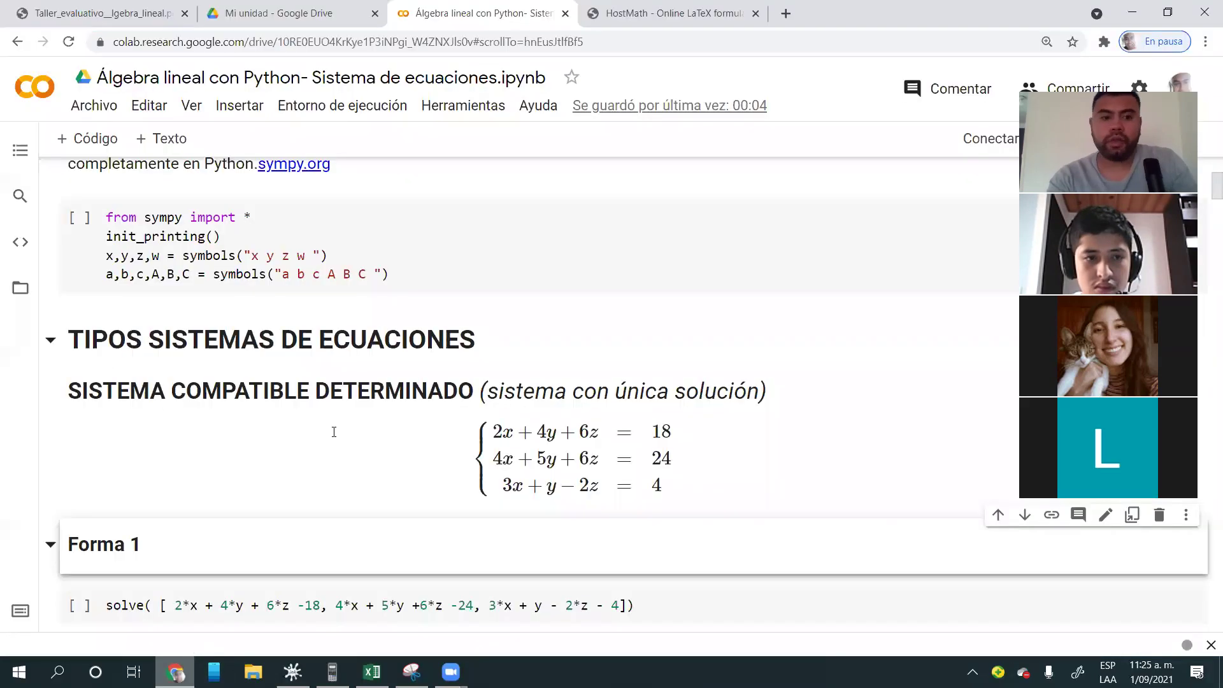
scroll(600, 372, up, 10)
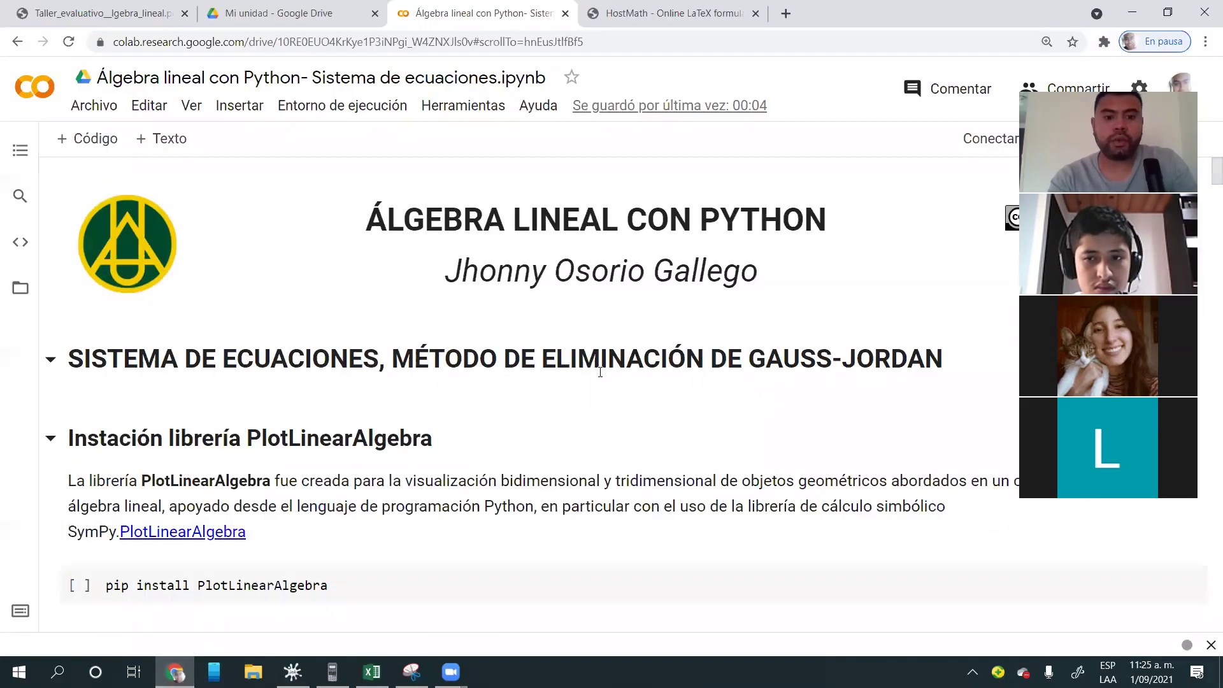
scroll(478, 393, down, 1)
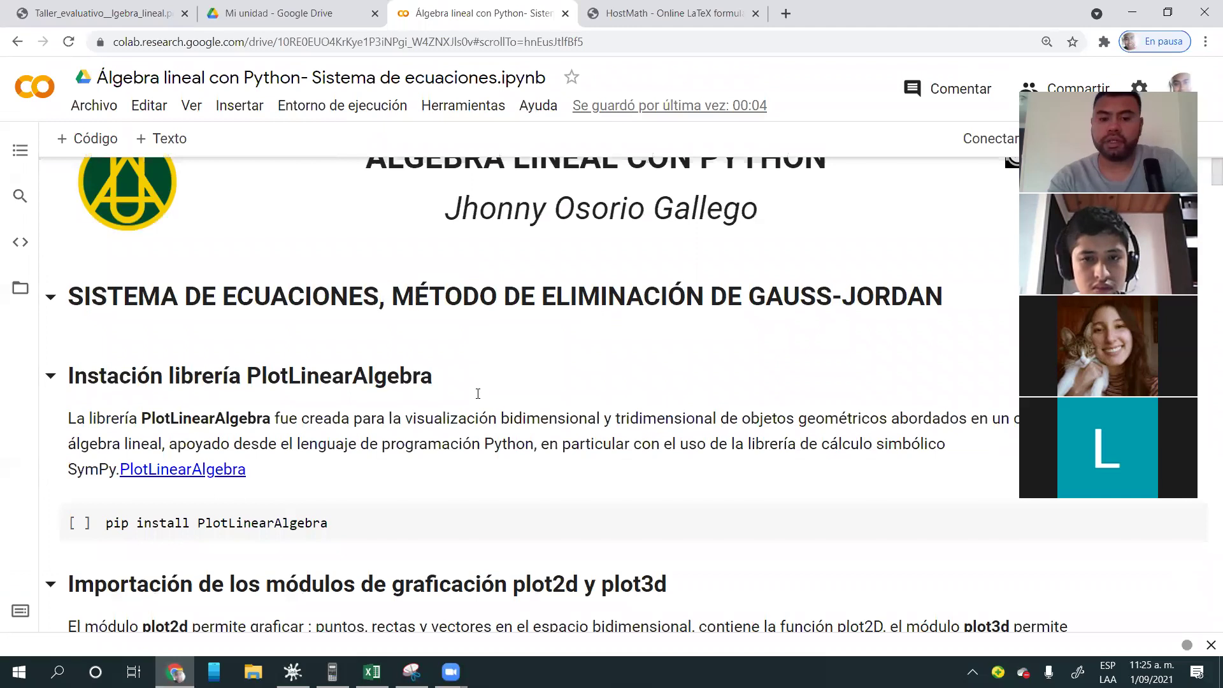
scroll(478, 394, down, 1)
scroll(479, 399, down, 1)
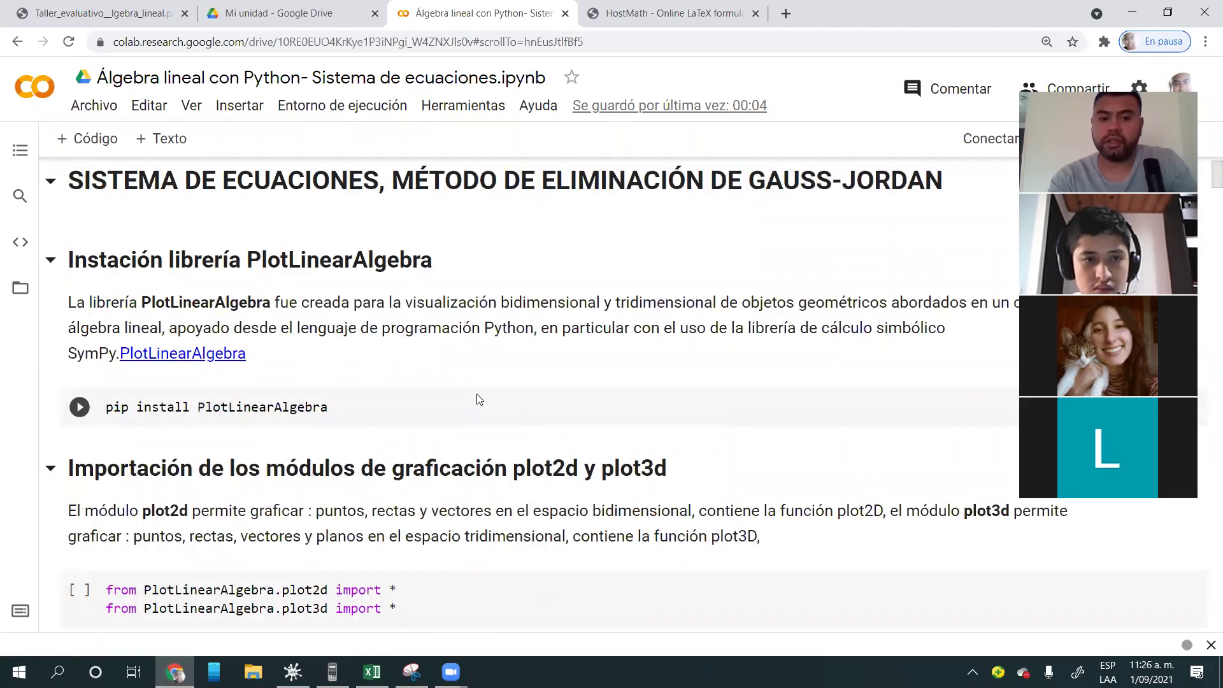
scroll(684, 304, up, 3)
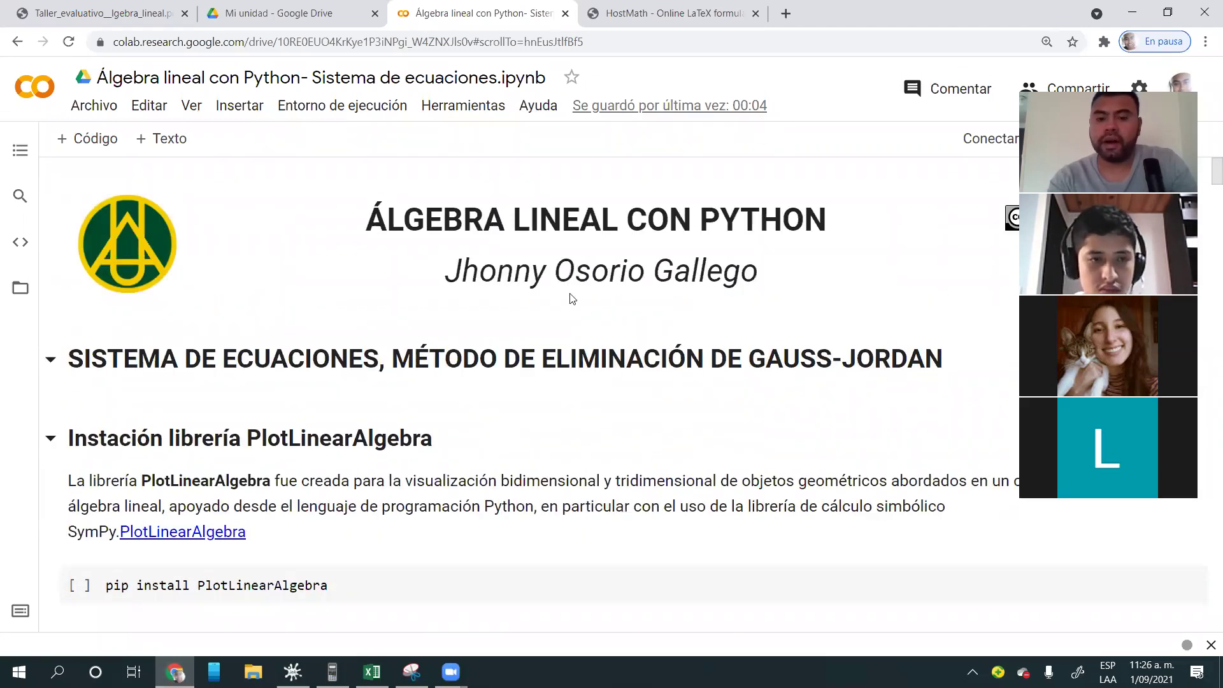
scroll(572, 299, down, 1)
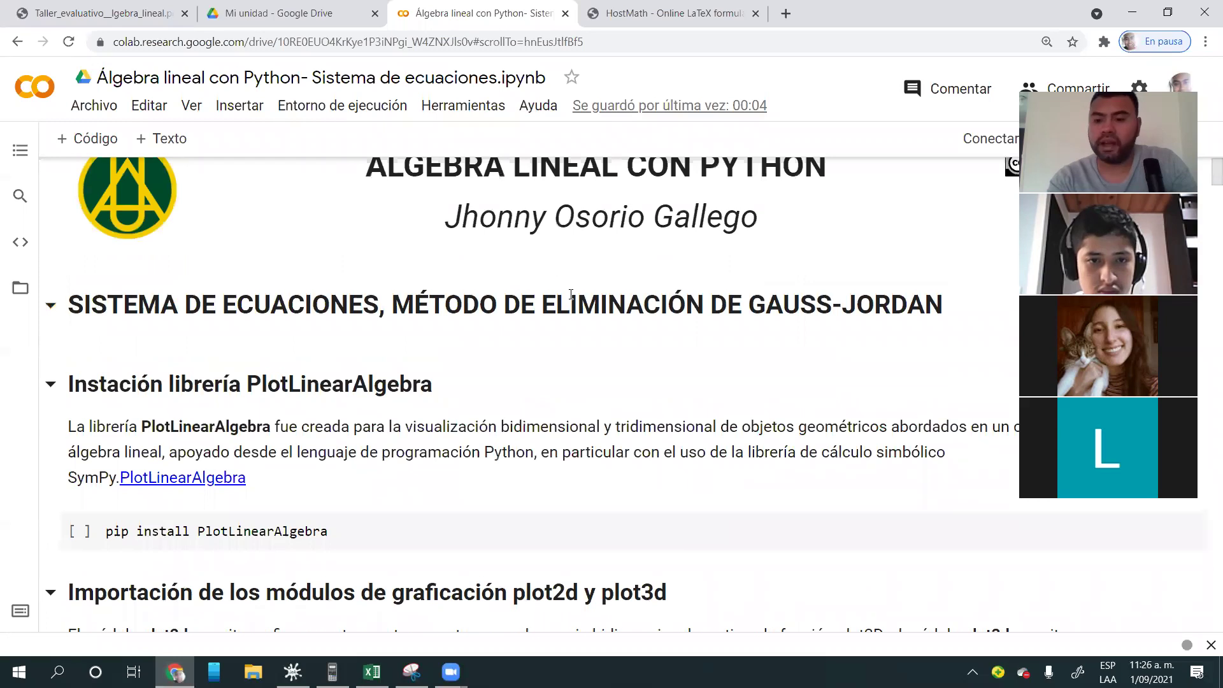
scroll(572, 294, up, 1)
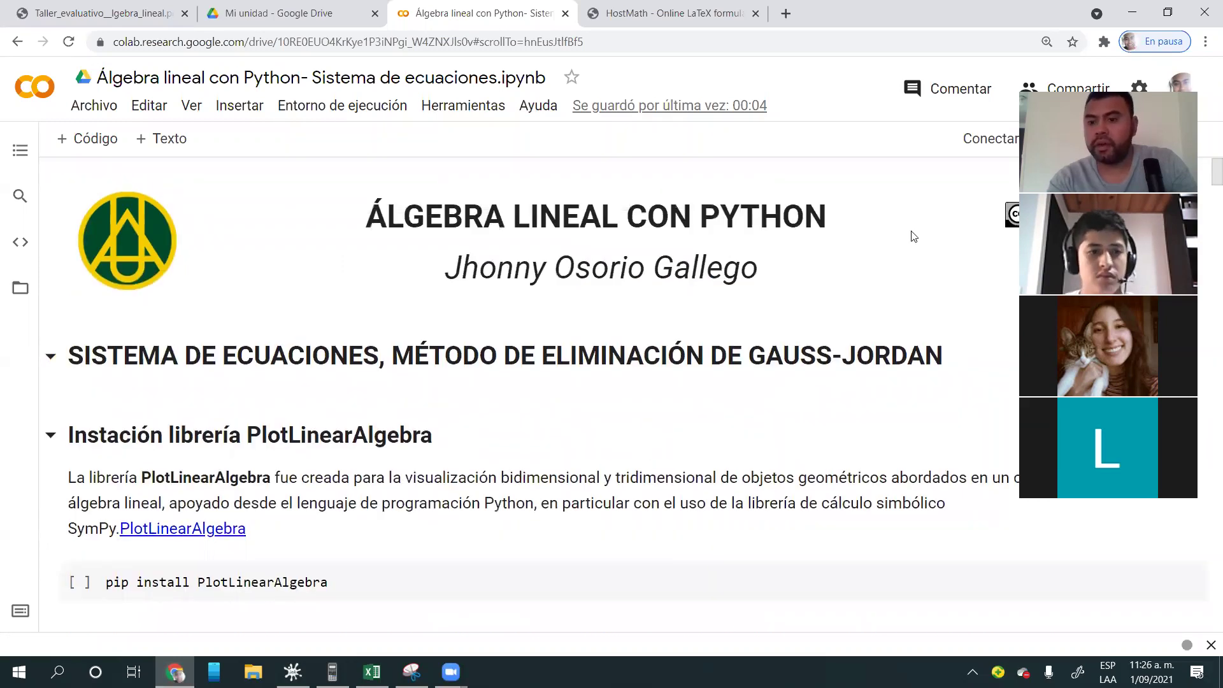